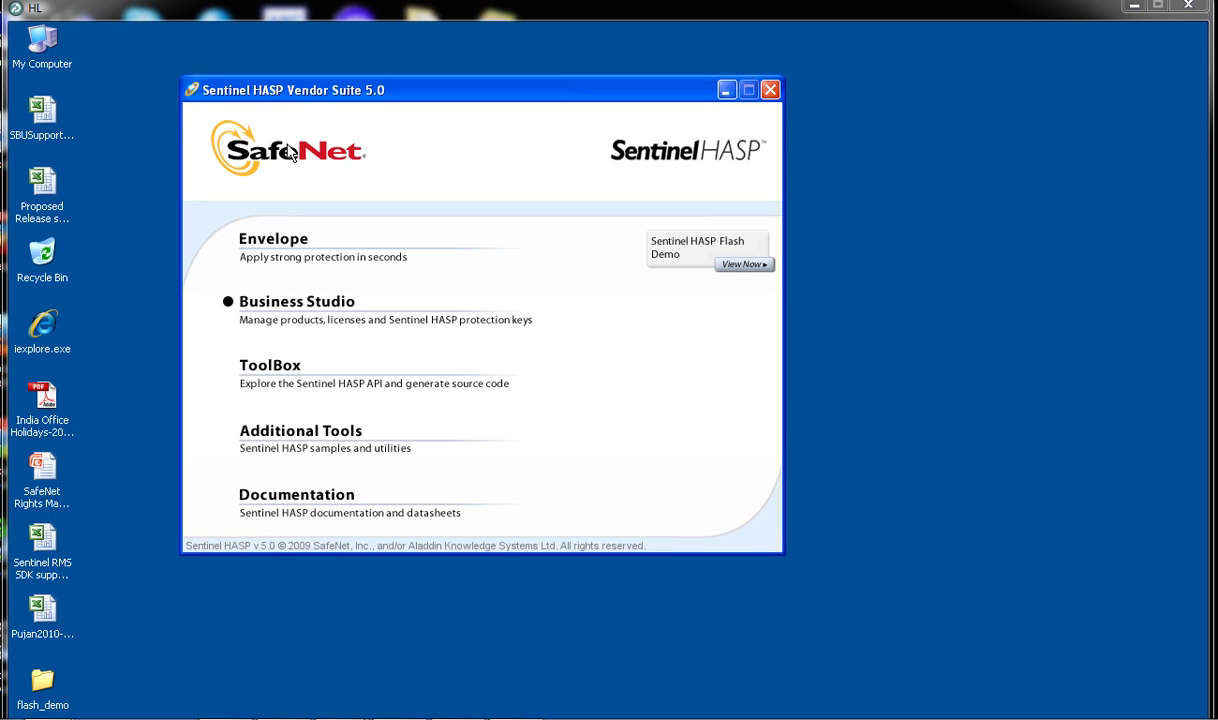
# Log on to Business Studio from the Vendor Suite launcher with the account password.
pyautogui.click(323, 302)
pyautogui.write('HASP')
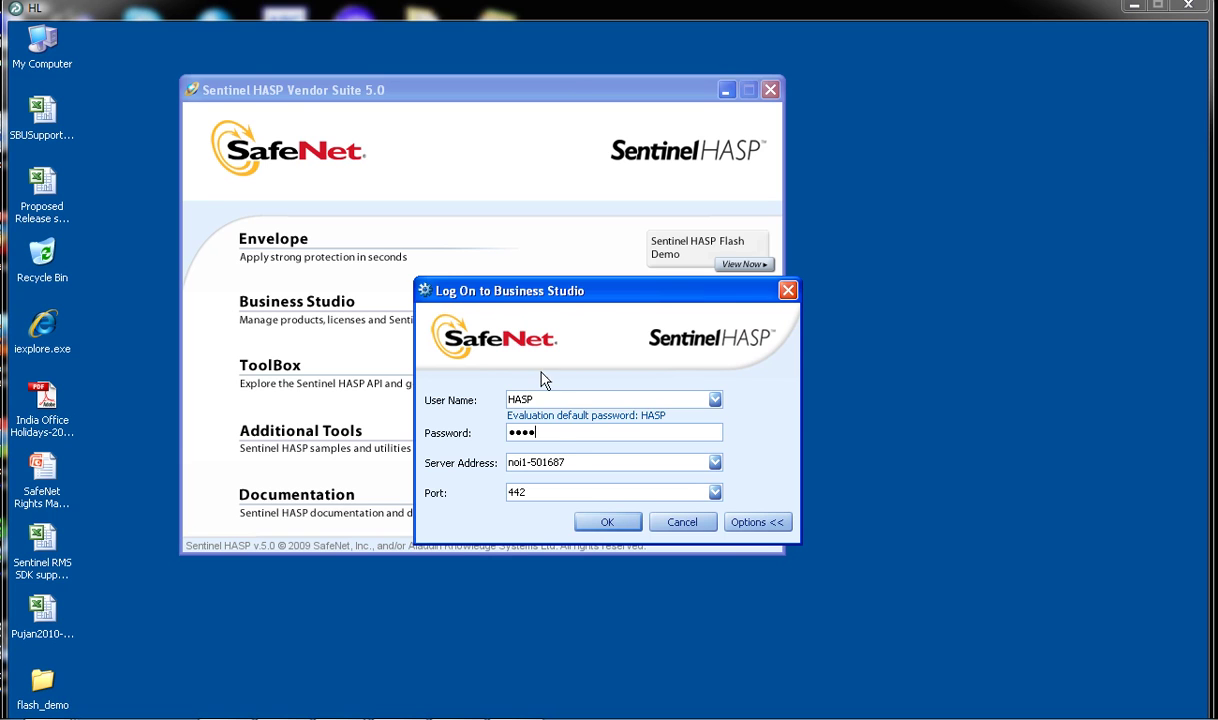
pyautogui.press('Return')
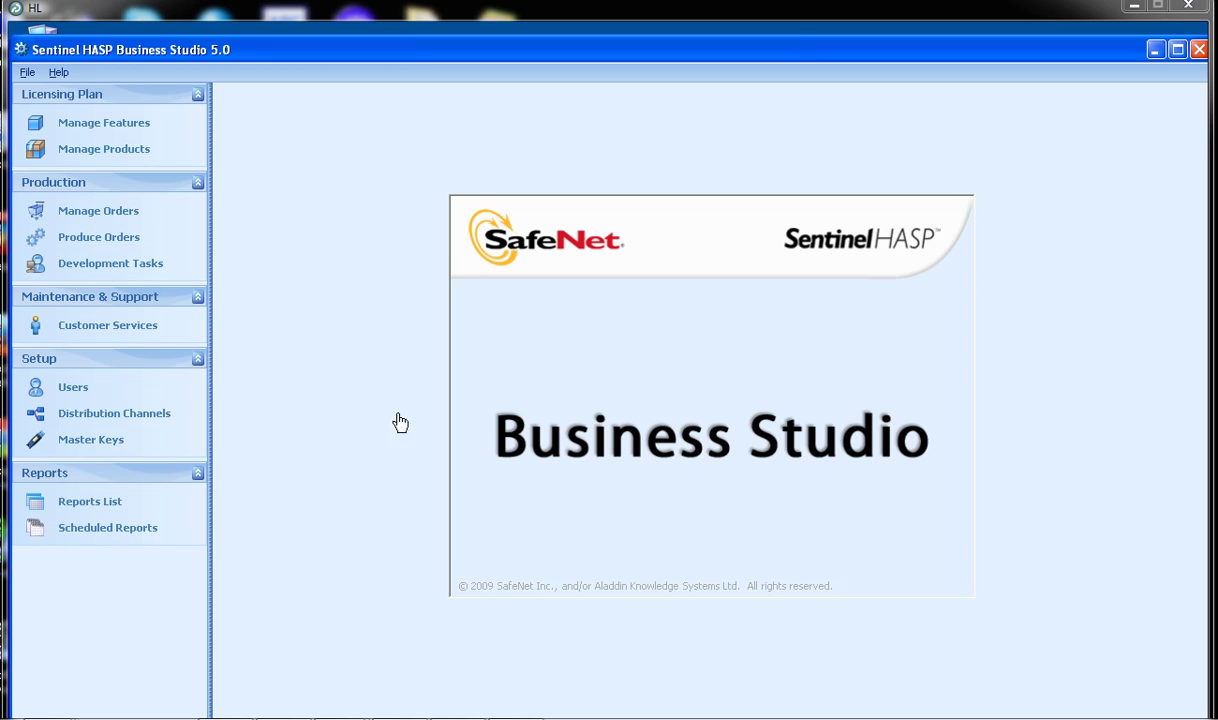
# Create a feature named SRM with feature ID 6 under batch code IND-SFNT.
pyautogui.click(141, 126)
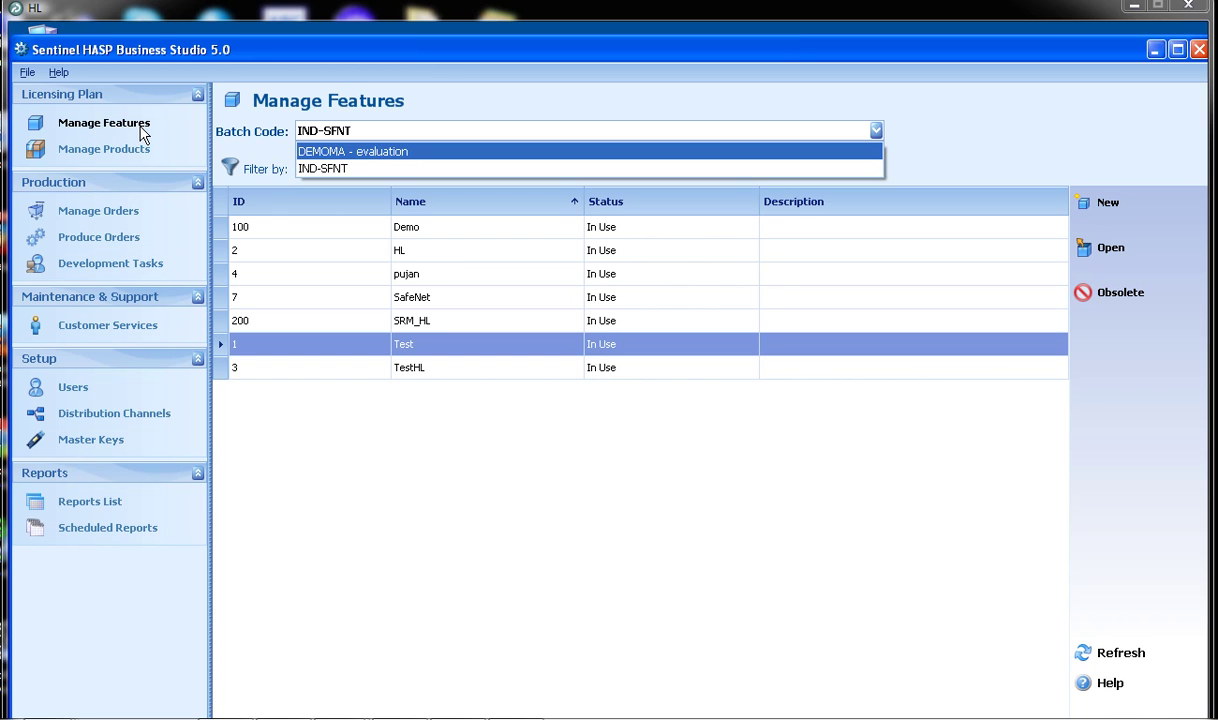
pyautogui.click(330, 168)
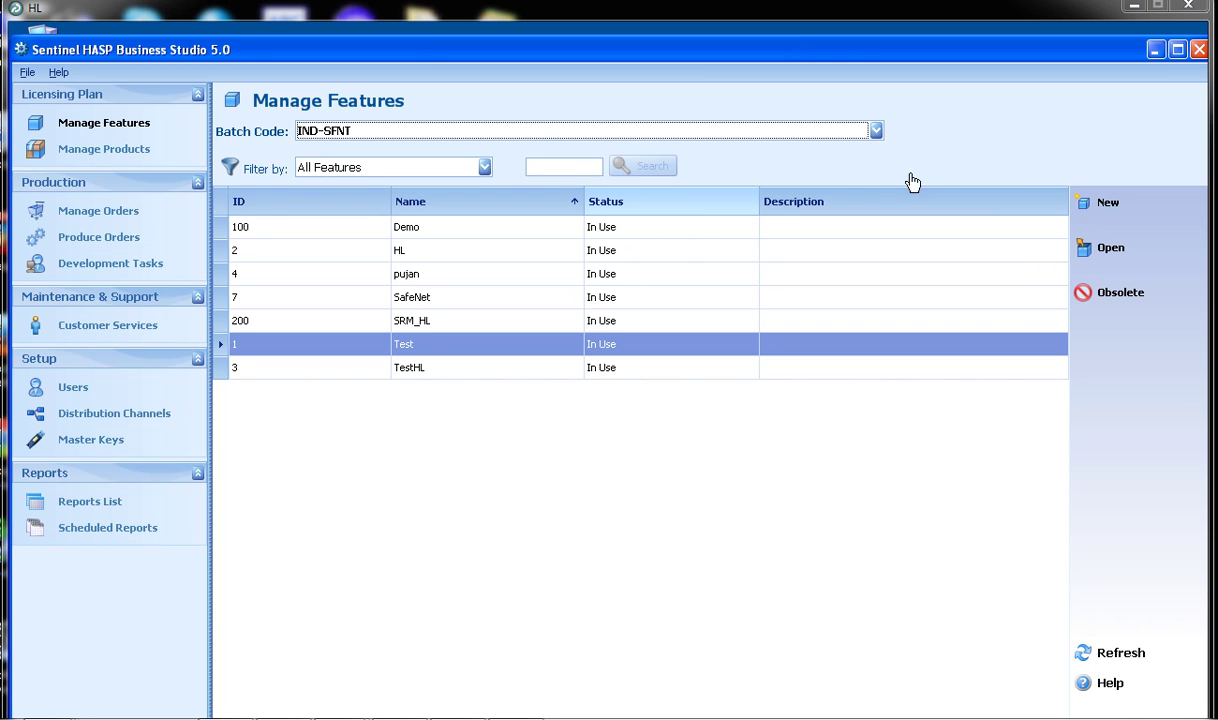
pyautogui.click(1097, 205)
pyautogui.write('SRM')
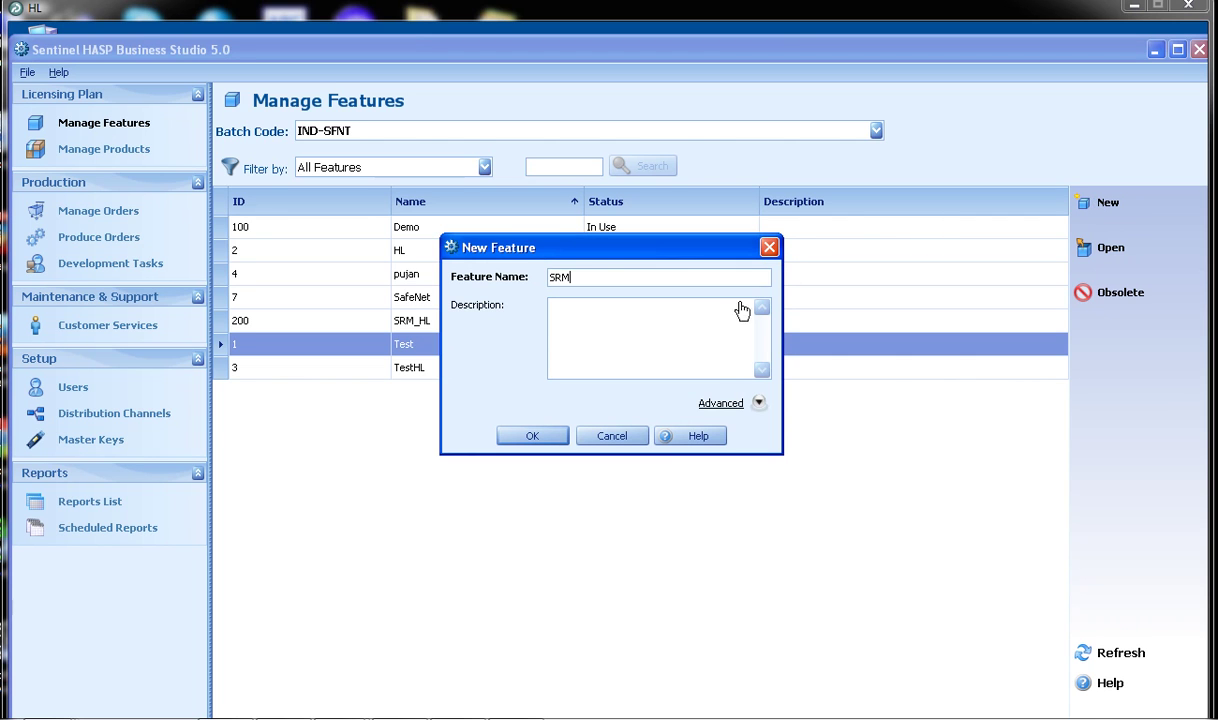
pyautogui.click(706, 408)
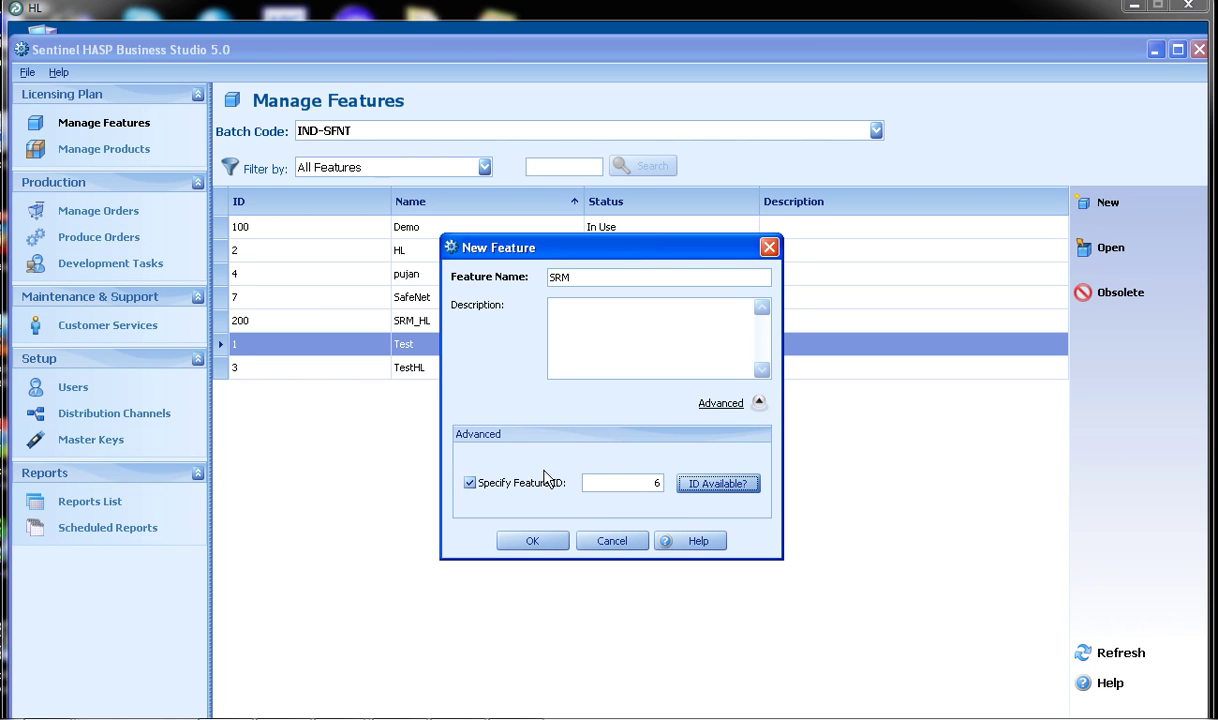
pyautogui.click(531, 542)
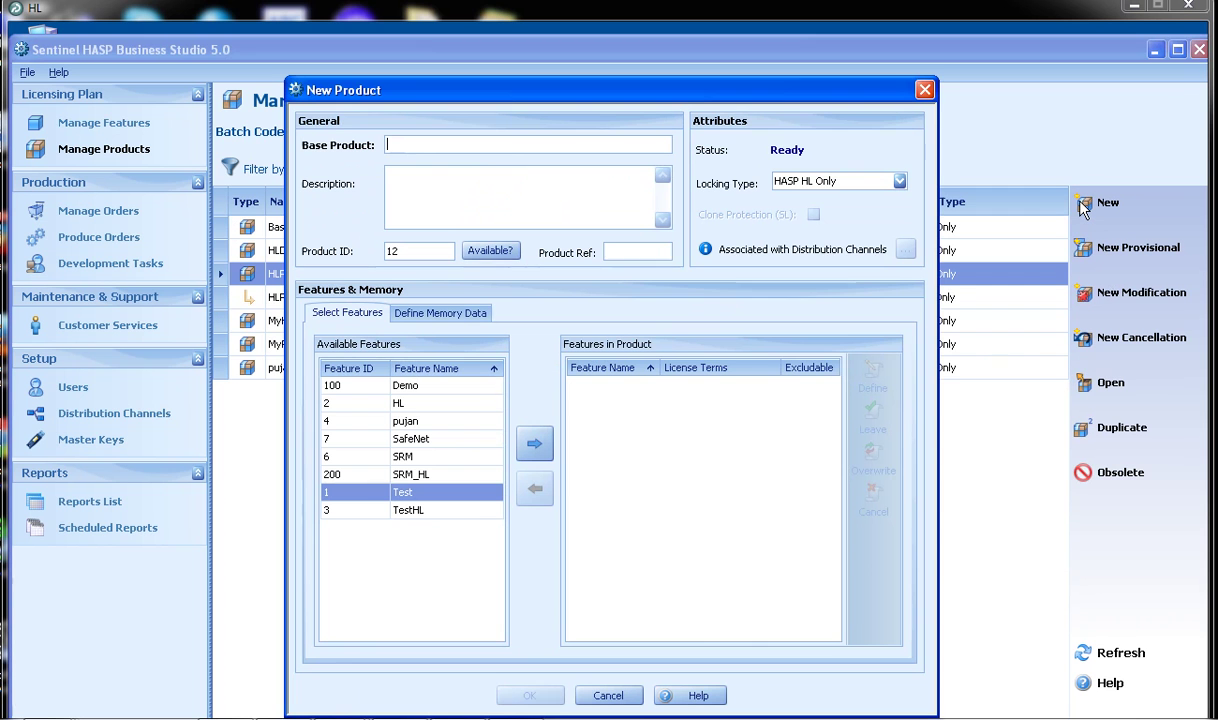
# Name the base product SRMBaseProduct and add the SRM feature to it.
pyautogui.write('SRMBase')
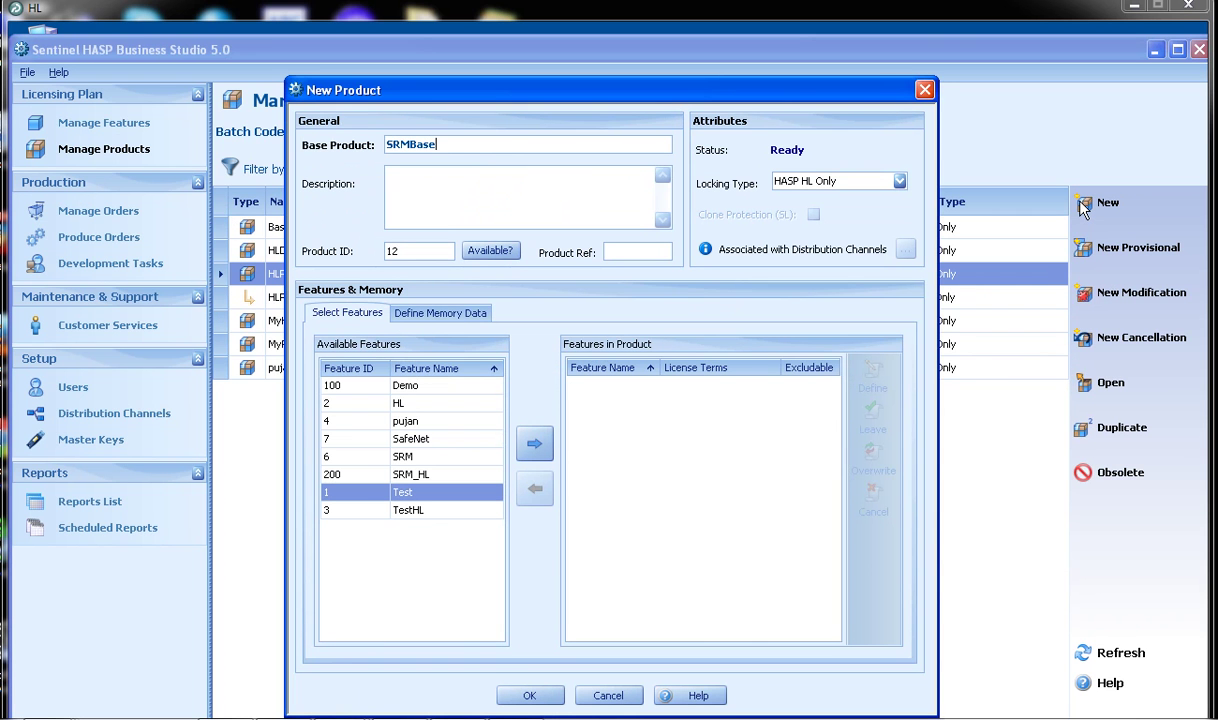
pyautogui.write('Product')
pyautogui.click(861, 188)
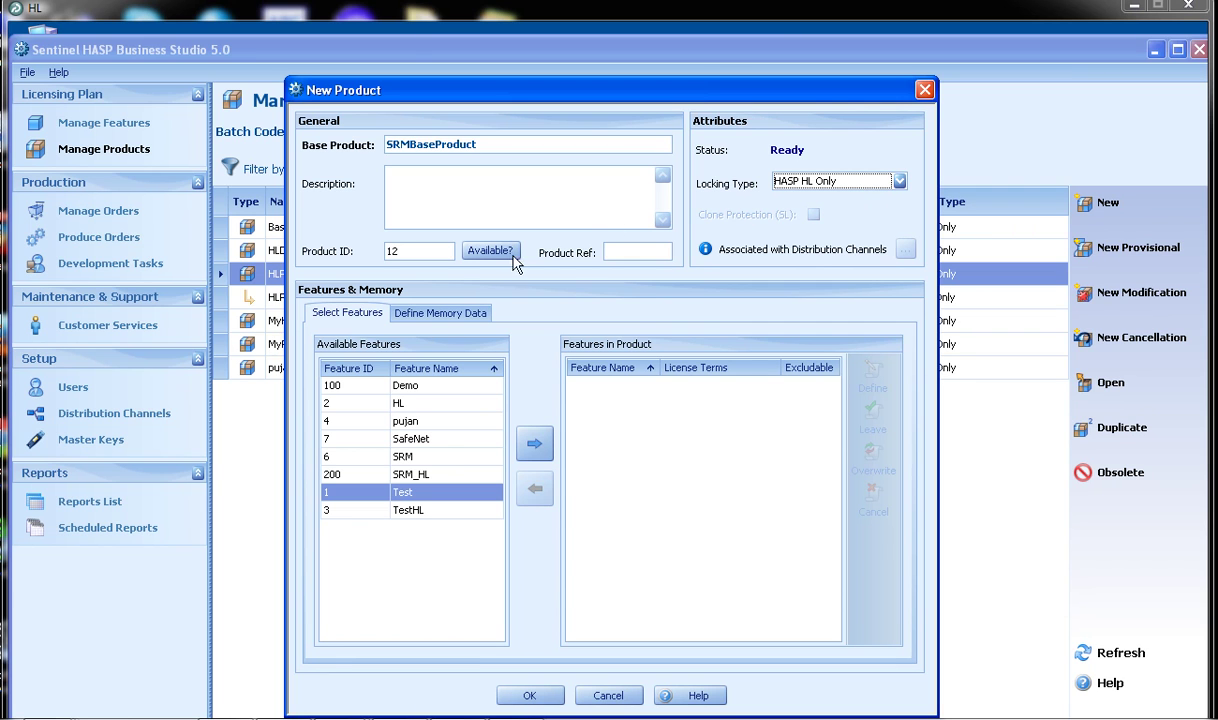
pyautogui.click(402, 458)
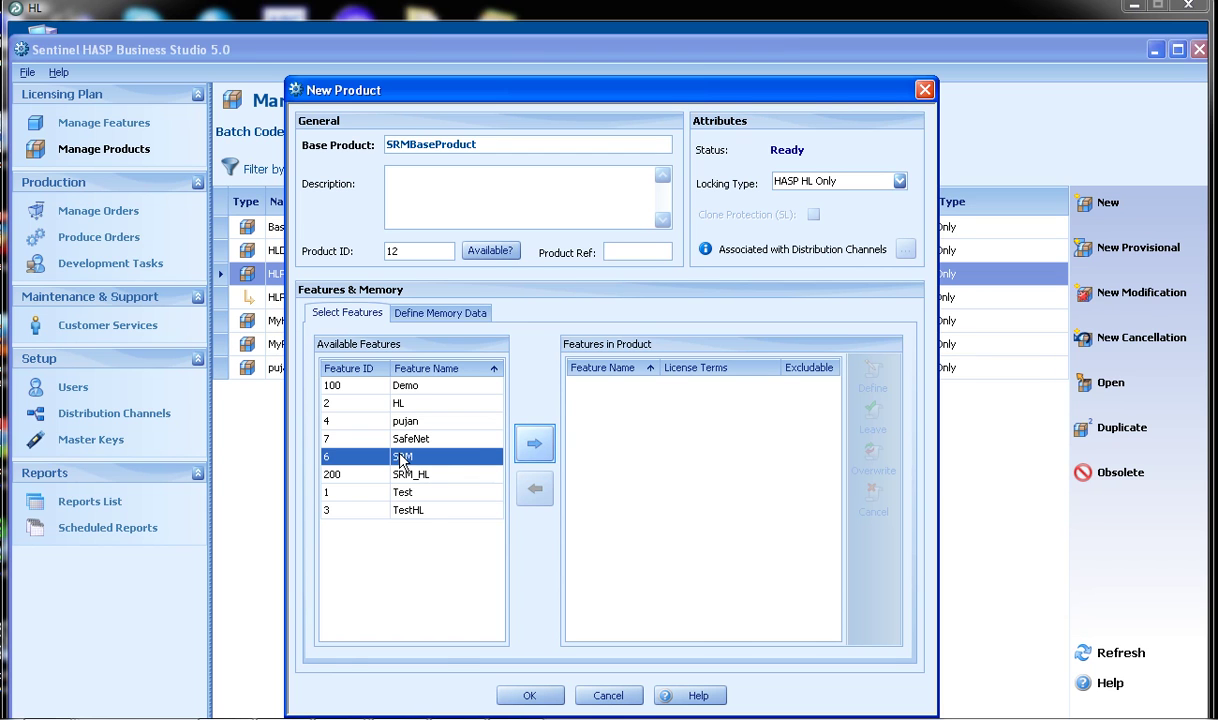
pyautogui.click(531, 449)
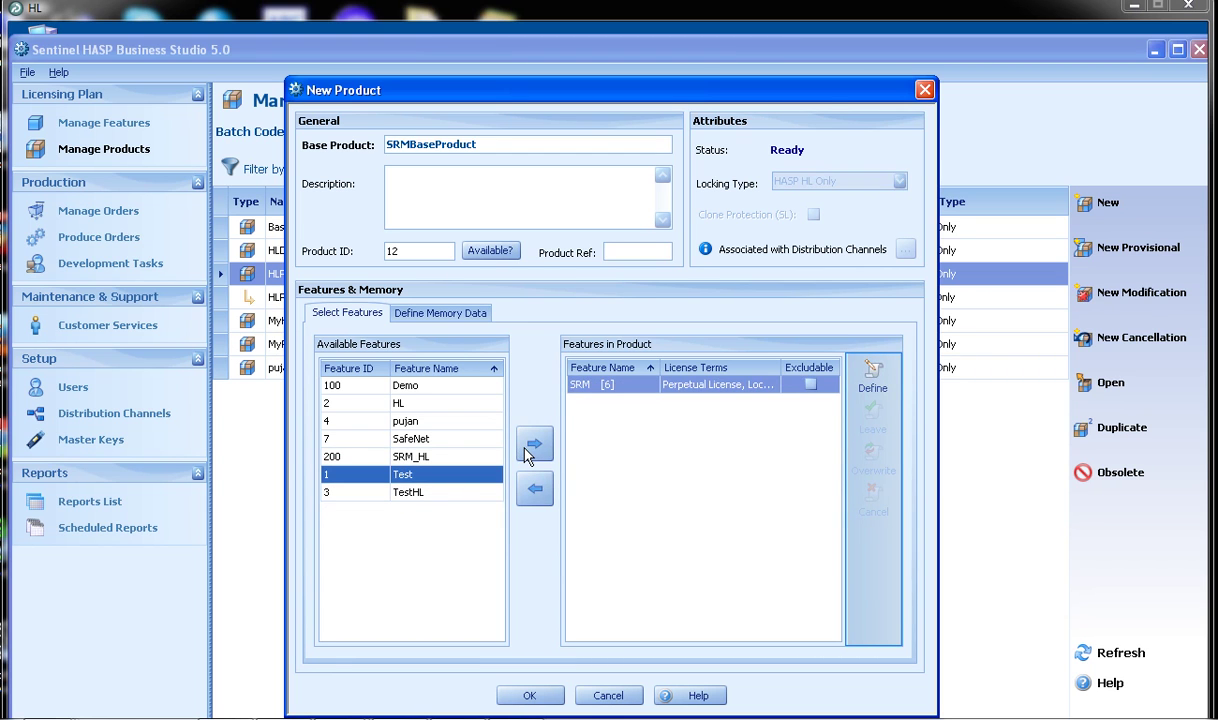
# License SRM by Executions with the count specified at order time, and save the product.
pyautogui.click(885, 394)
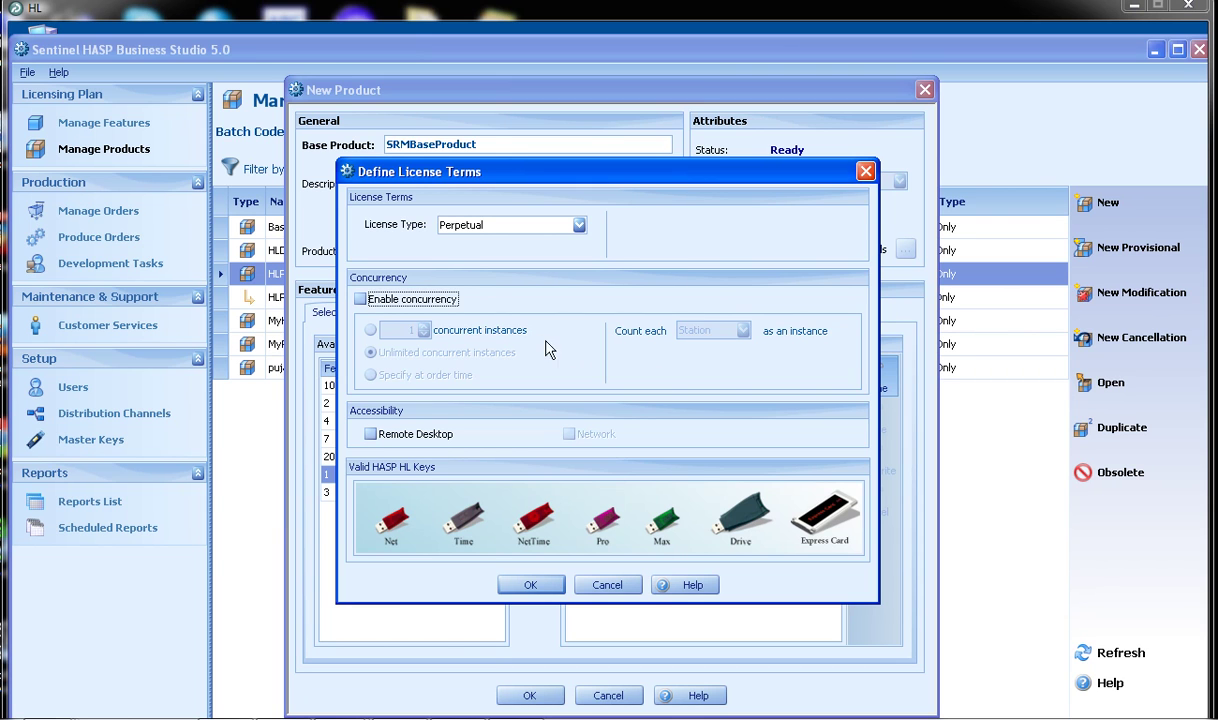
pyautogui.click(455, 229)
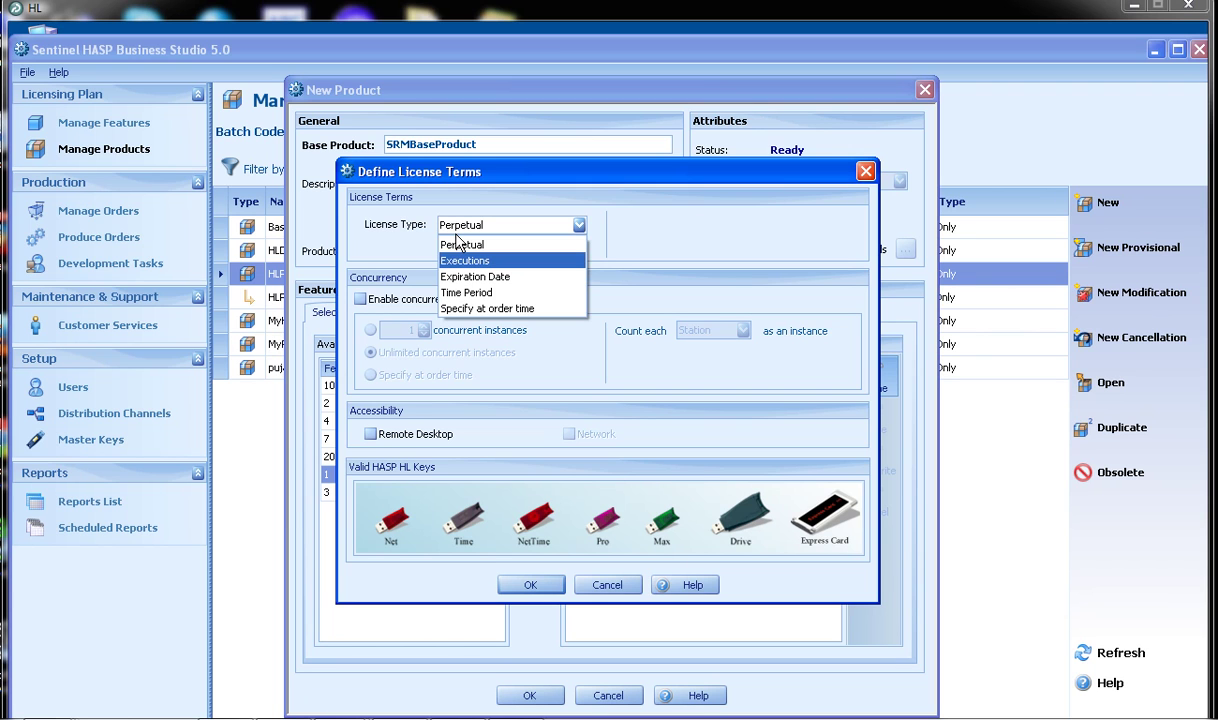
pyautogui.click(461, 264)
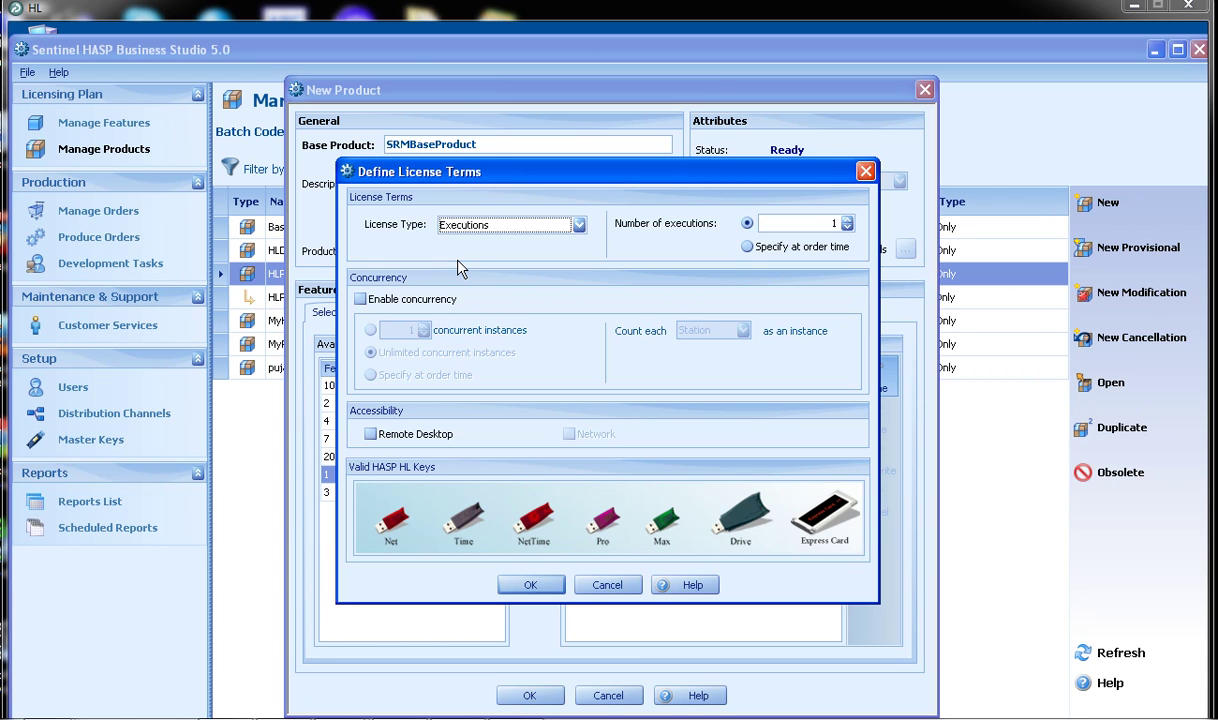
pyautogui.click(753, 252)
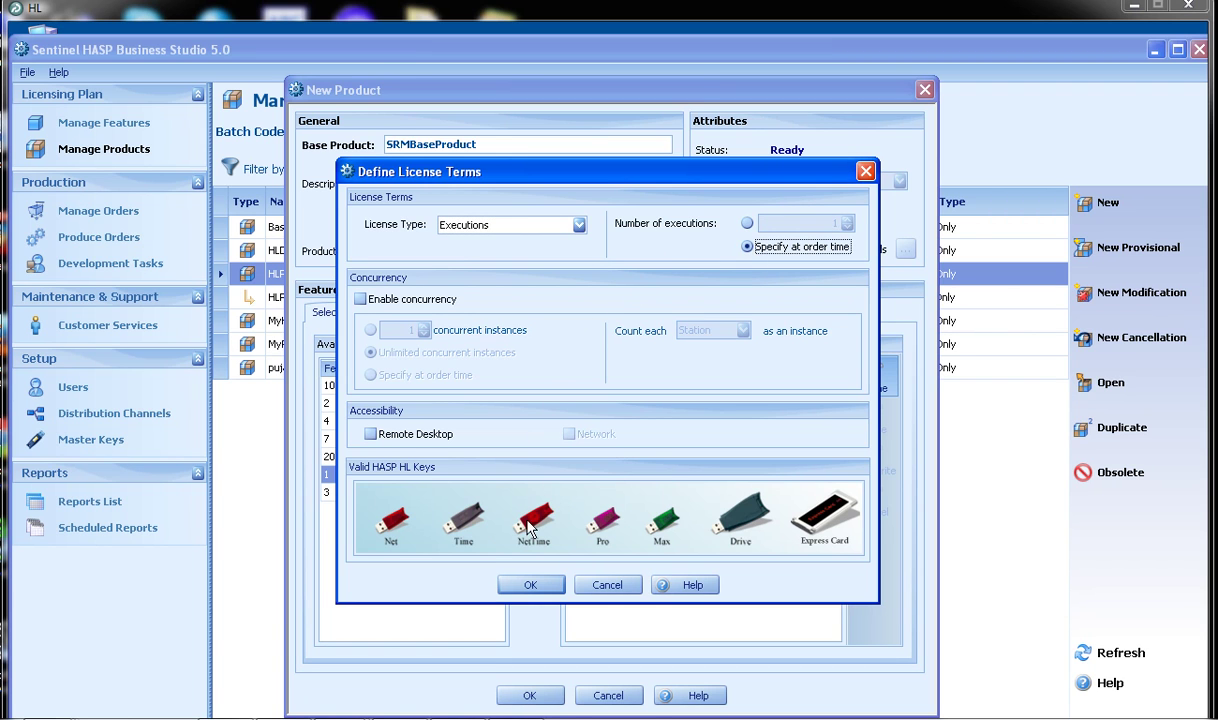
pyautogui.click(530, 584)
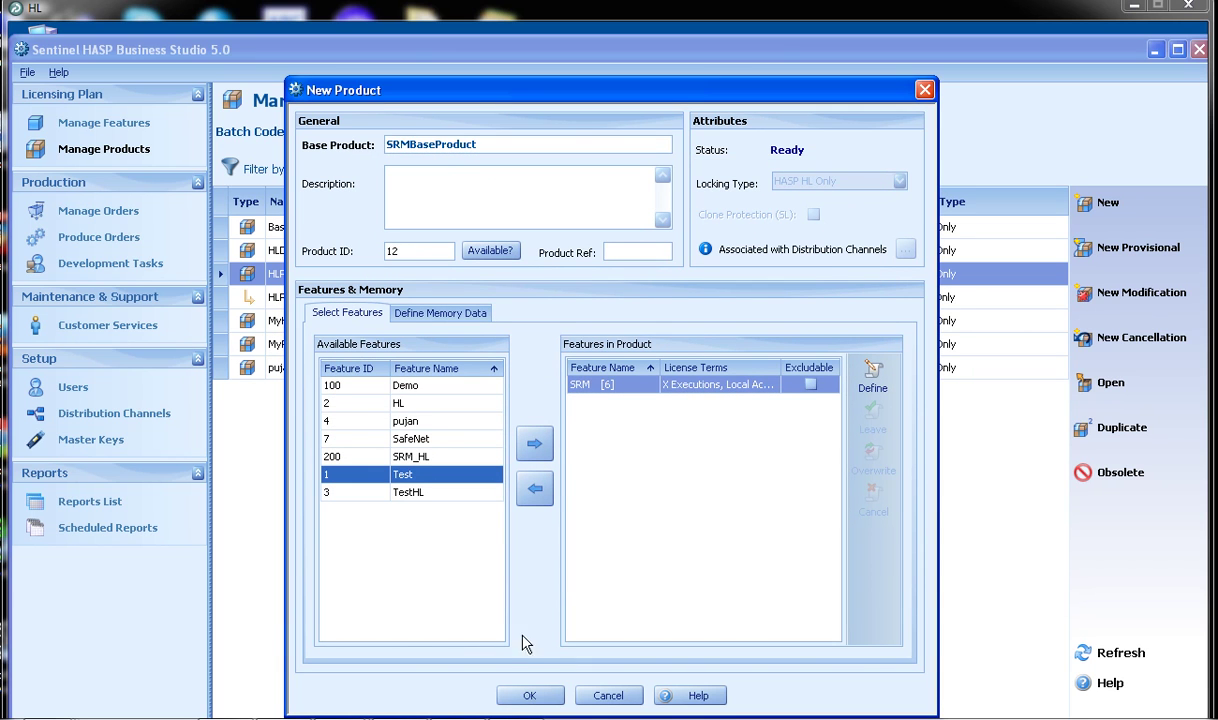
pyautogui.click(527, 696)
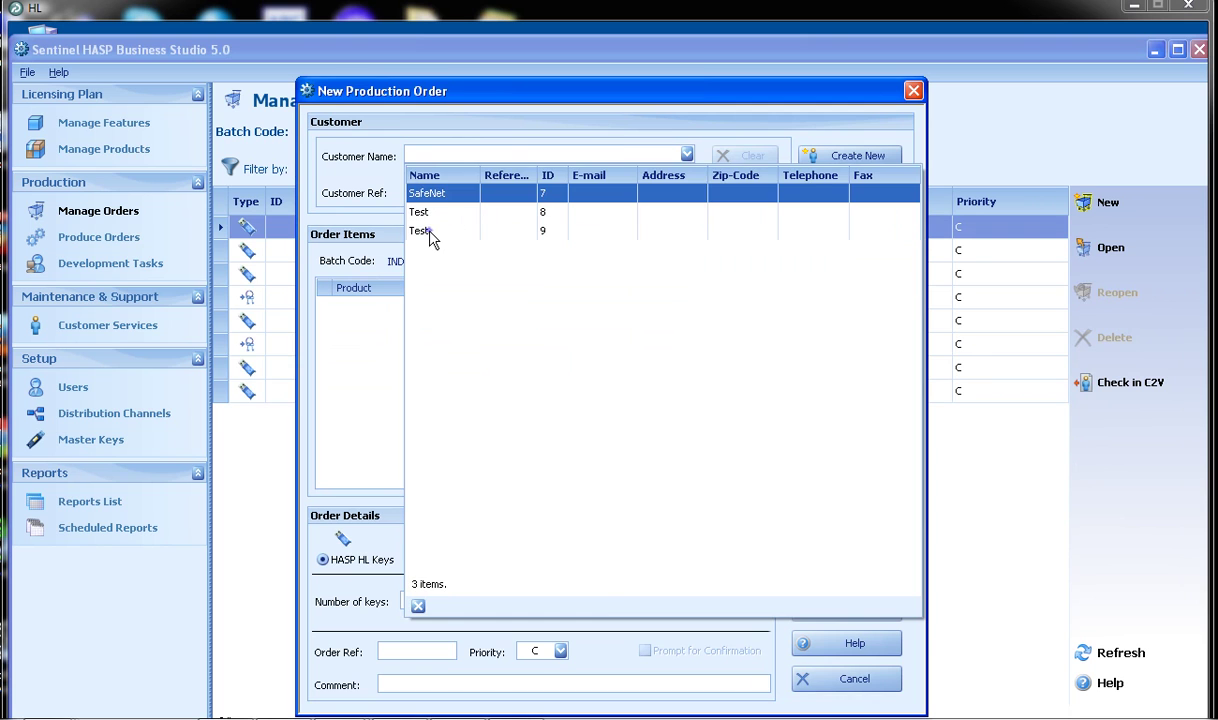
# Order SRMBaseProduct for customer Test with SRM limited to 2 executions, and start production.
pyautogui.click(429, 231)
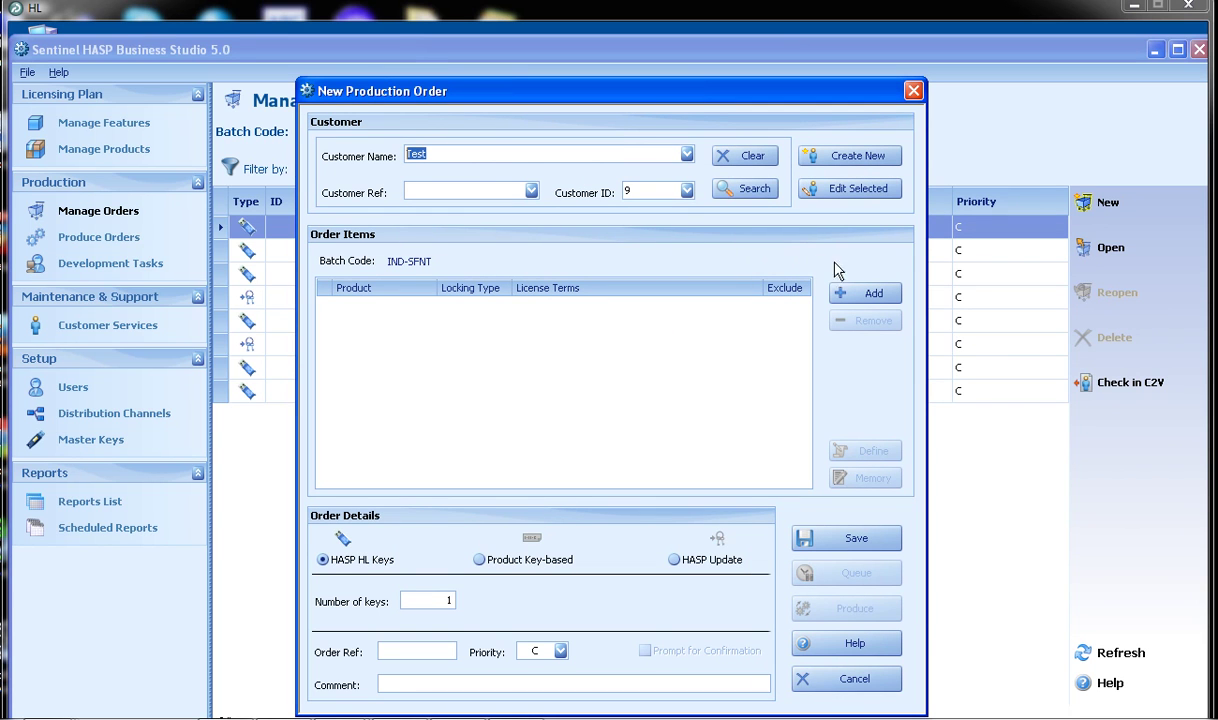
pyautogui.click(869, 292)
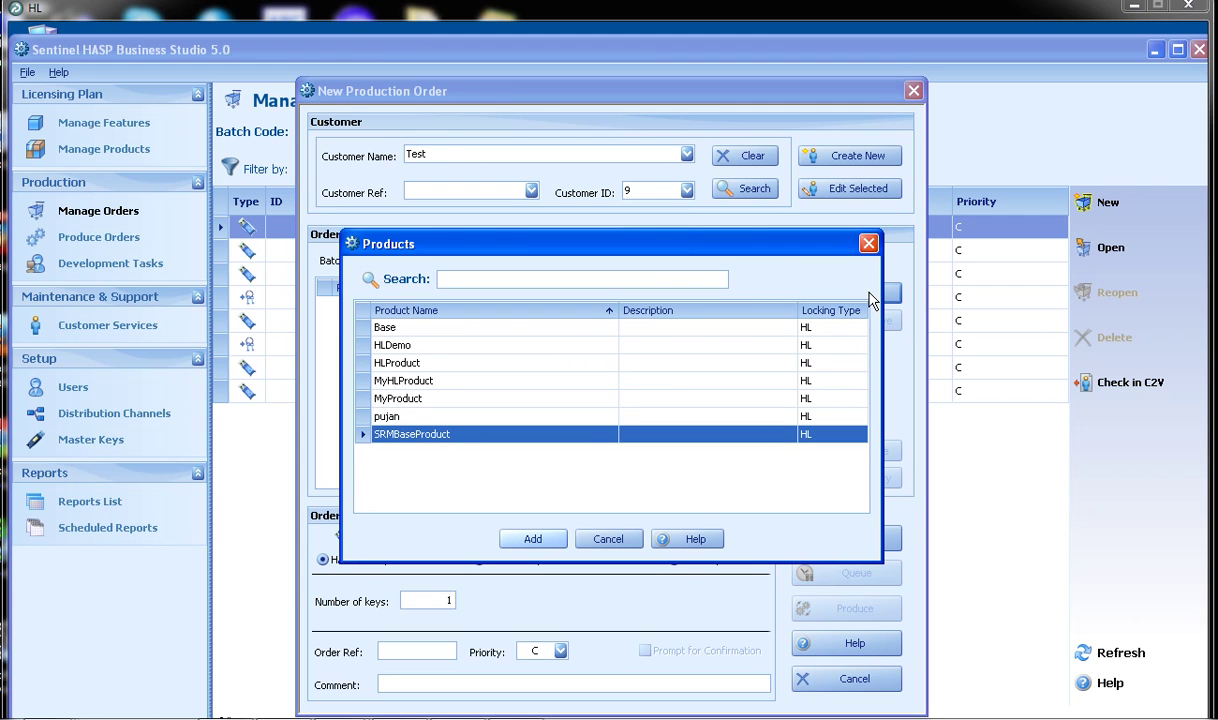
pyautogui.click(540, 541)
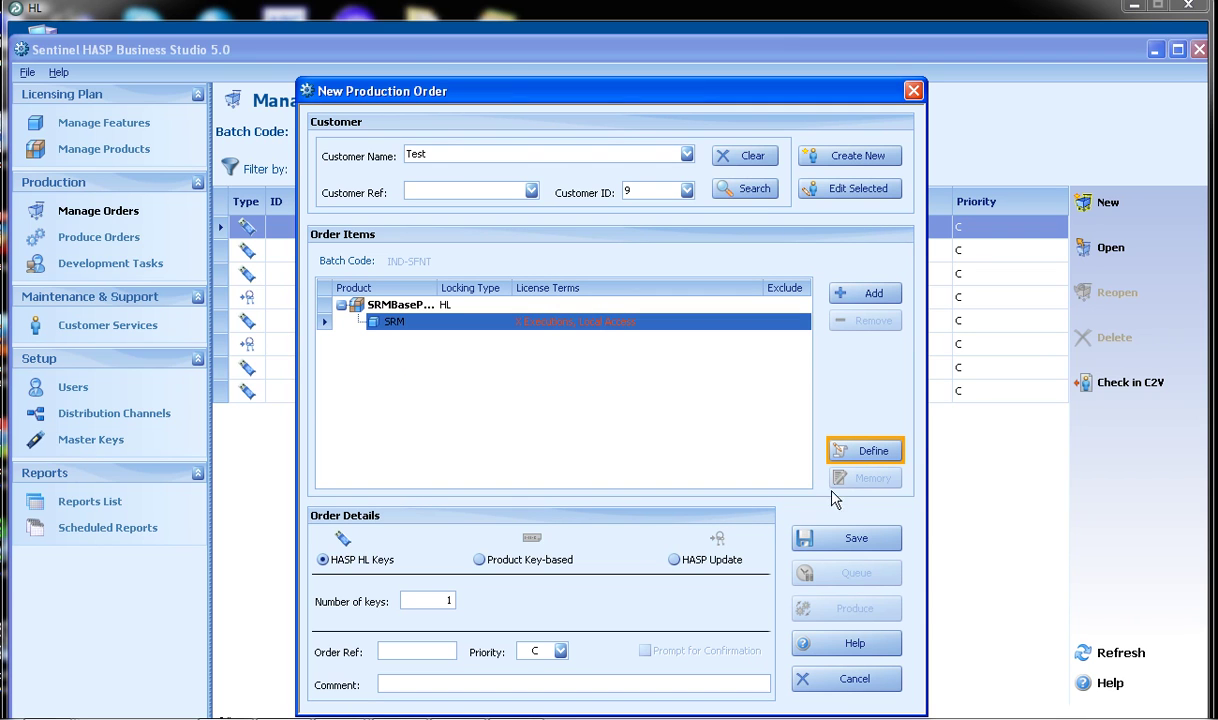
pyautogui.click(858, 450)
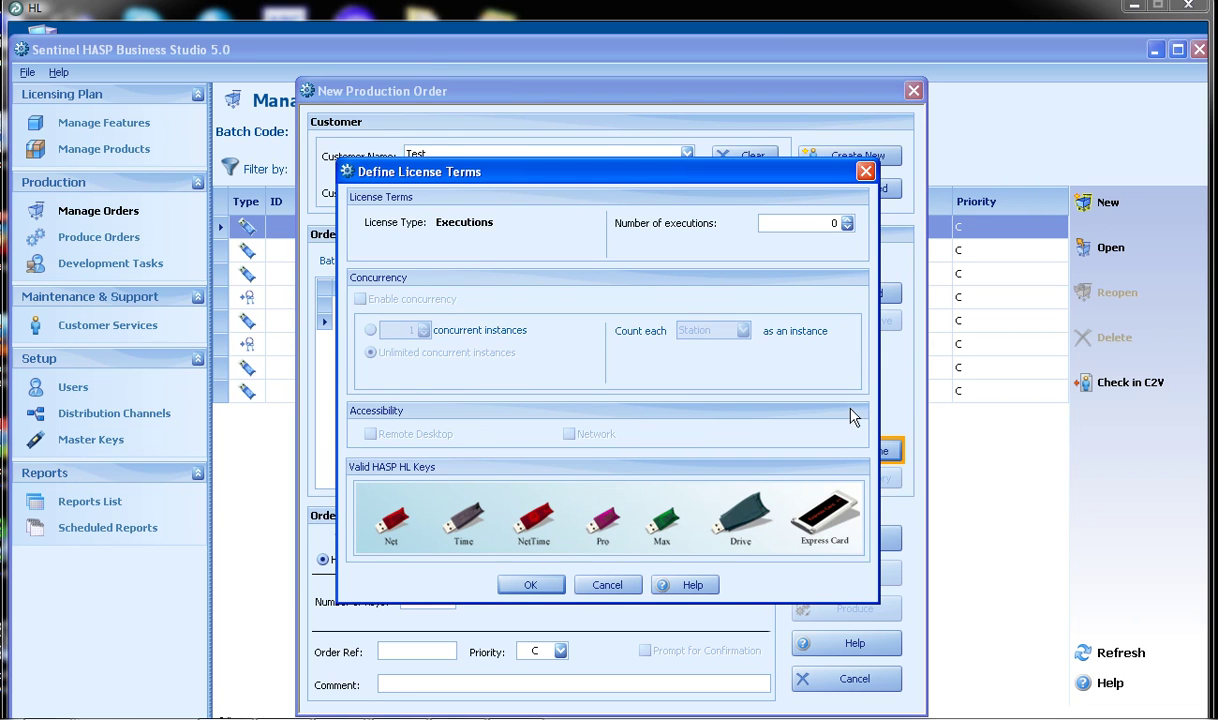
pyautogui.click(846, 220)
pyautogui.click(846, 220)
pyautogui.click(533, 586)
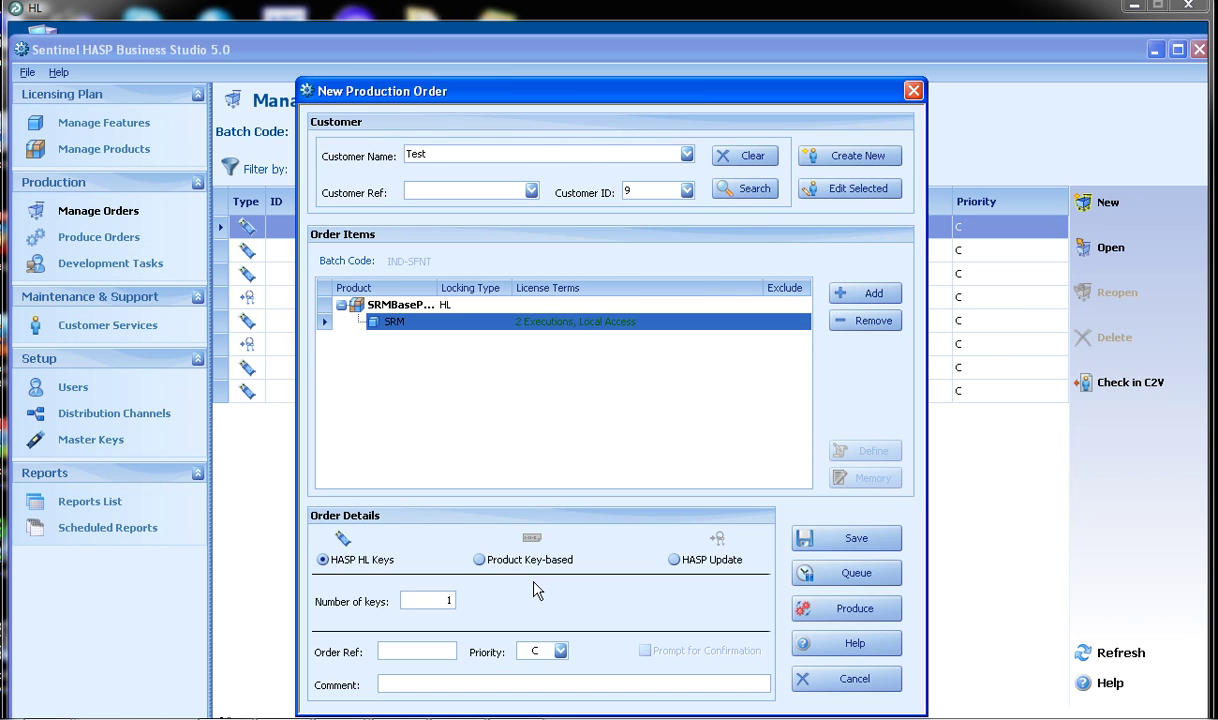
pyautogui.click(853, 612)
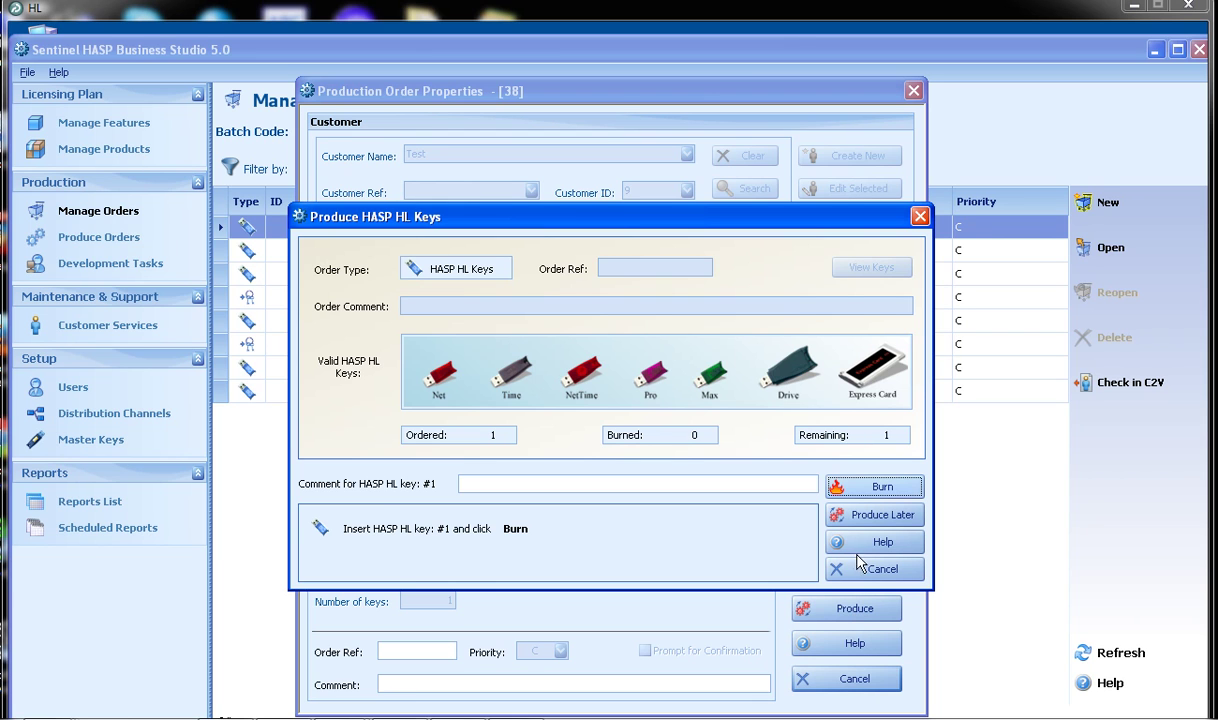
# Burn order 38 onto the HASP HL key and close the production dialogs.
pyautogui.click(858, 492)
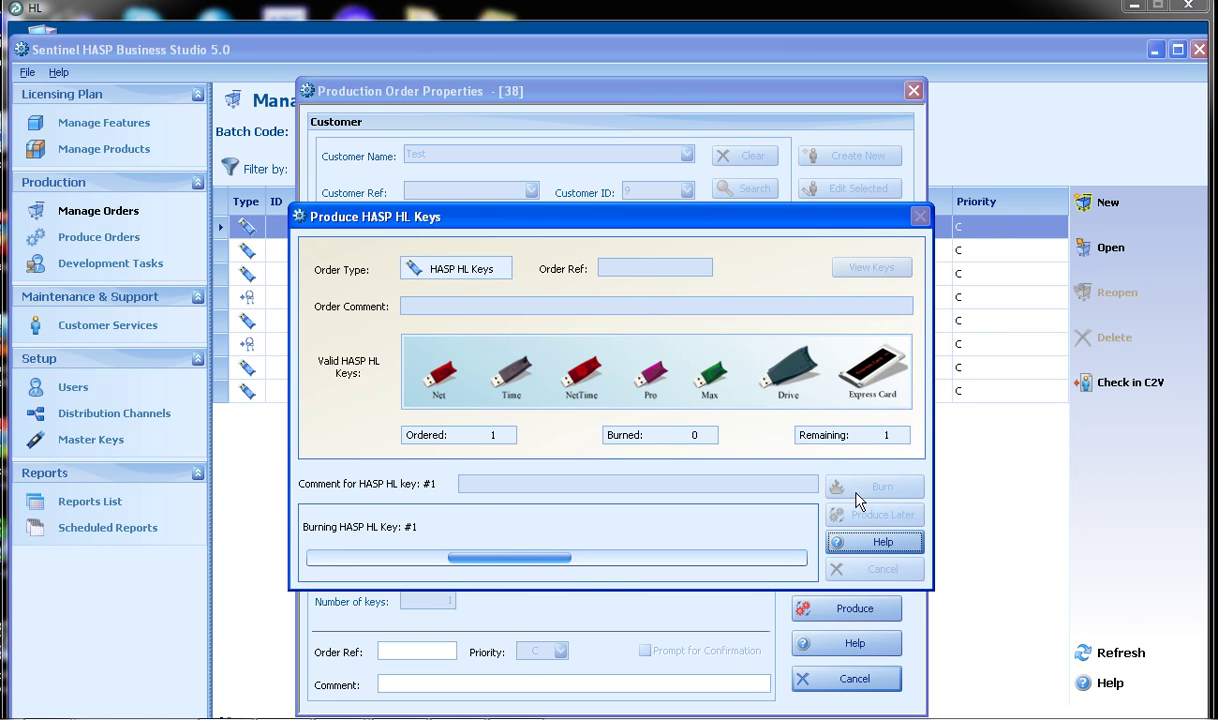
pyautogui.click(858, 514)
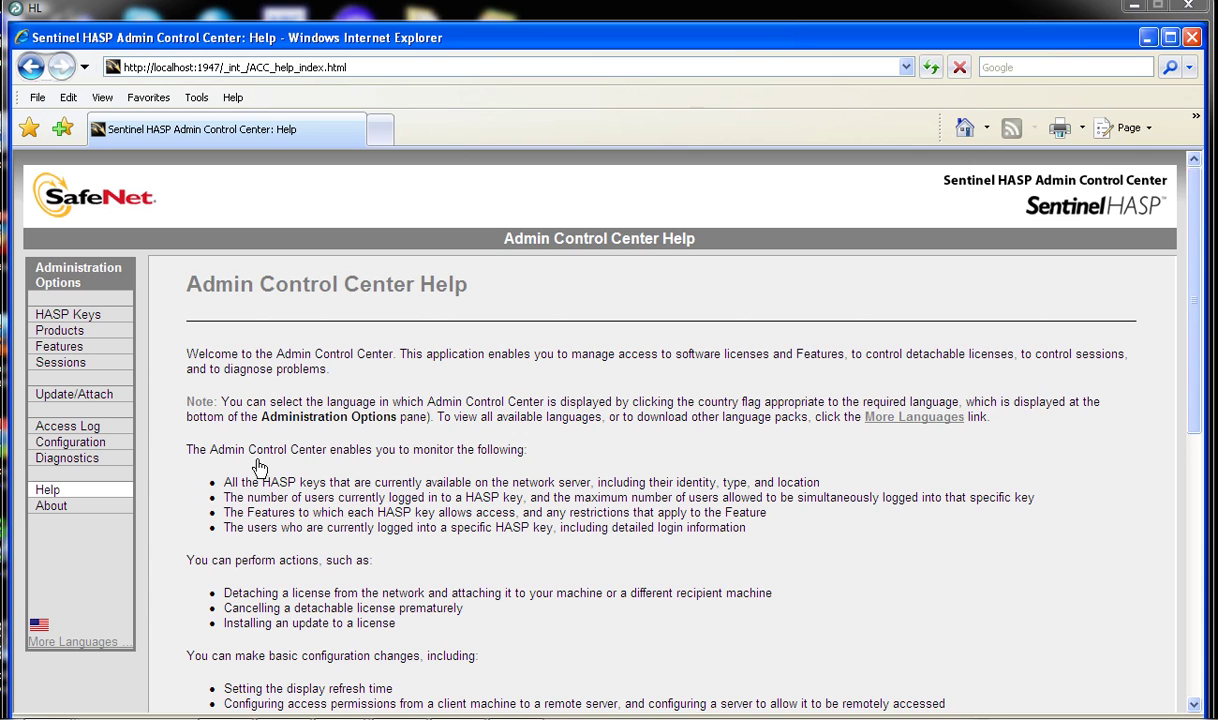
# Display SRMBaseProduct's features on the HASP HL Max key, showing feature 6 with 2 executions.
pyautogui.click(84, 317)
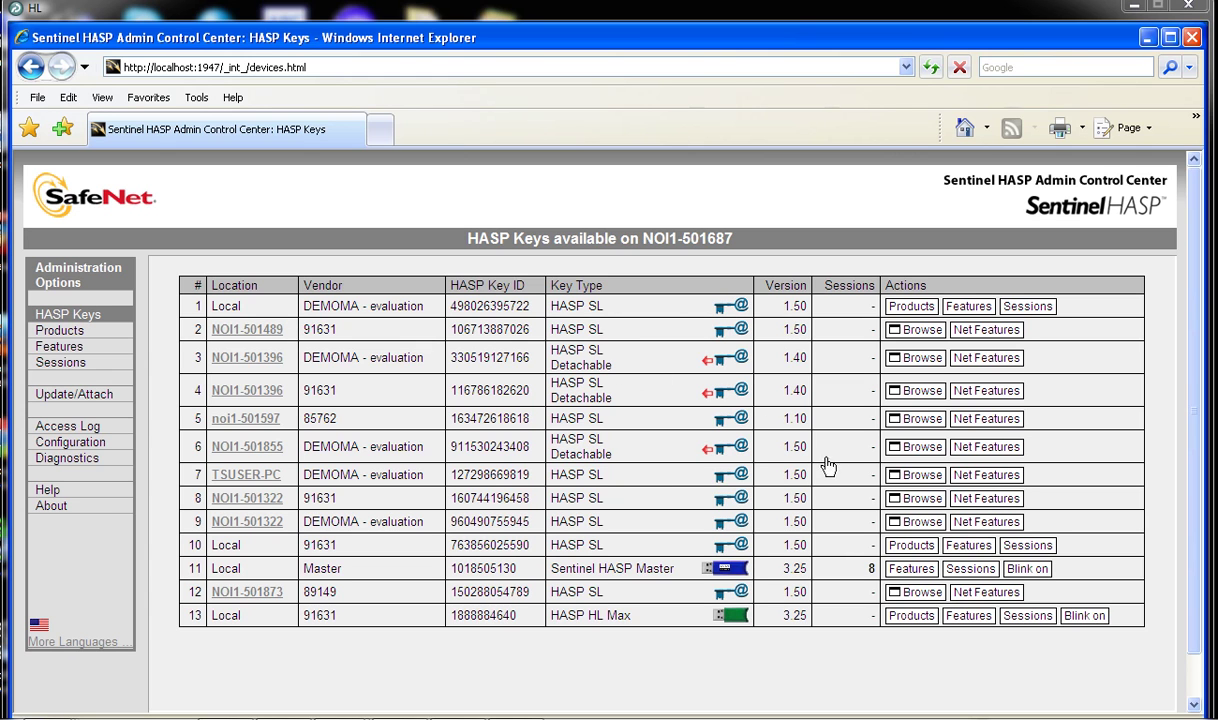
pyautogui.click(905, 617)
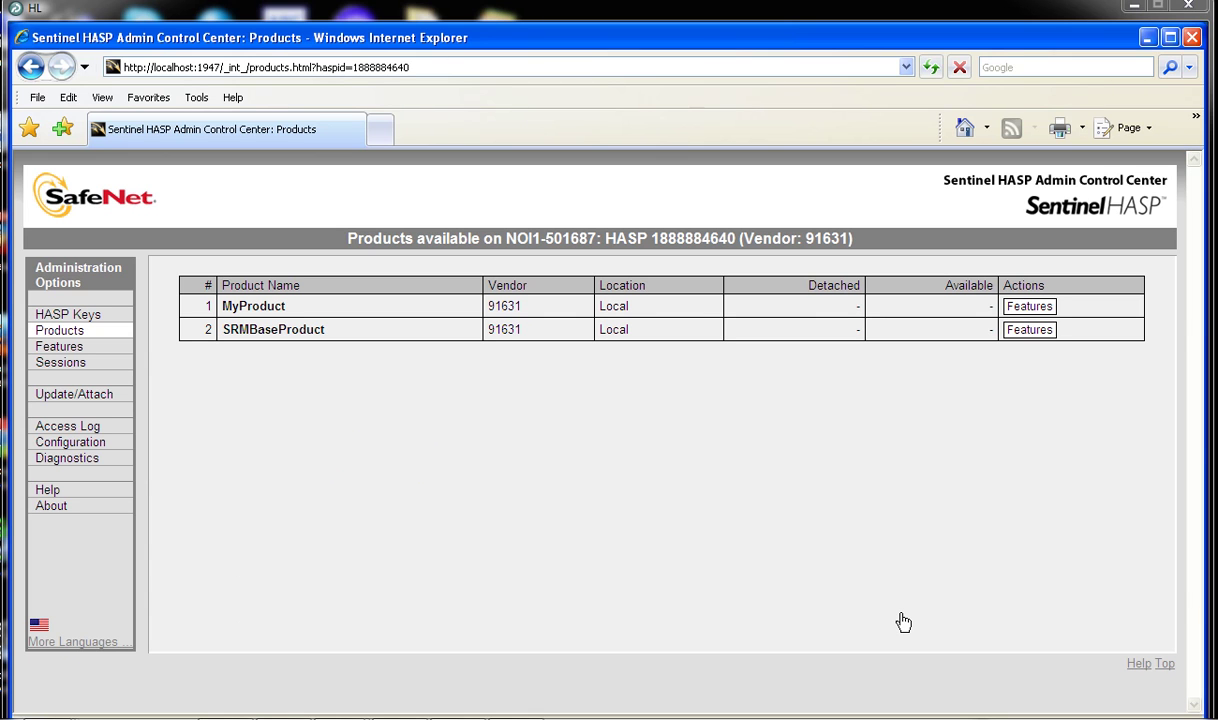
pyautogui.click(1015, 335)
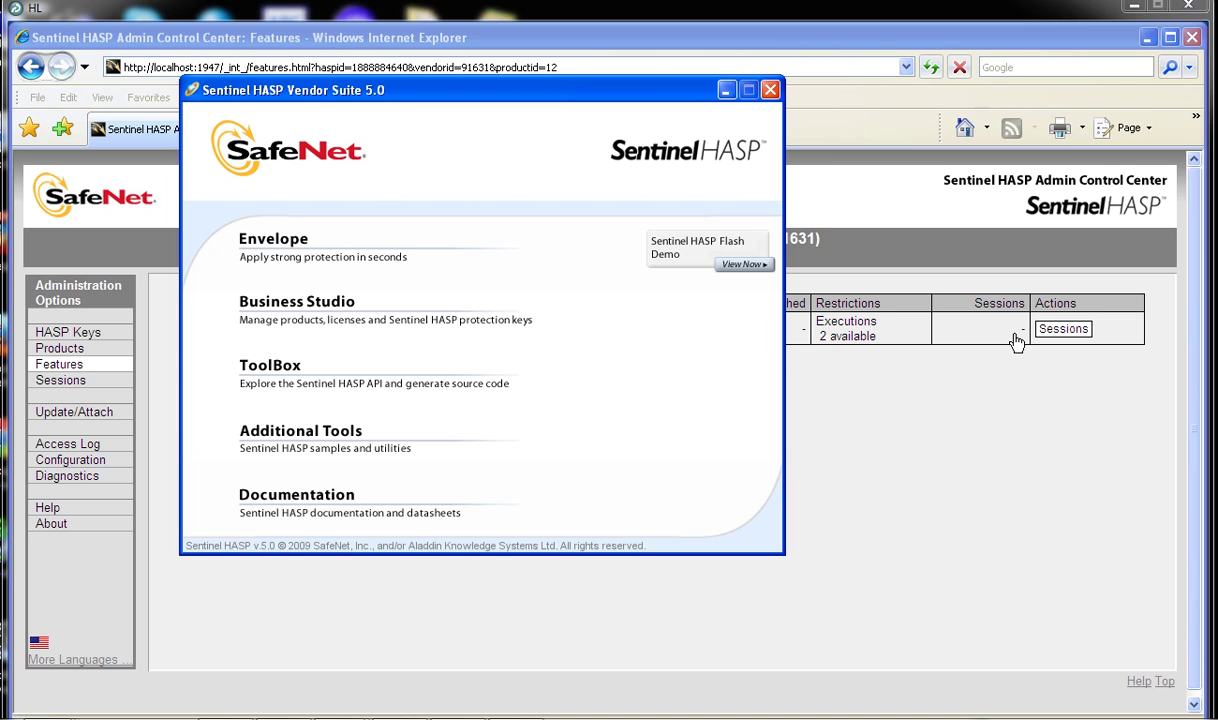
# Log on to Envelope with the password, check batch code IND-SFNT, then return to Programs.
pyautogui.click(296, 240)
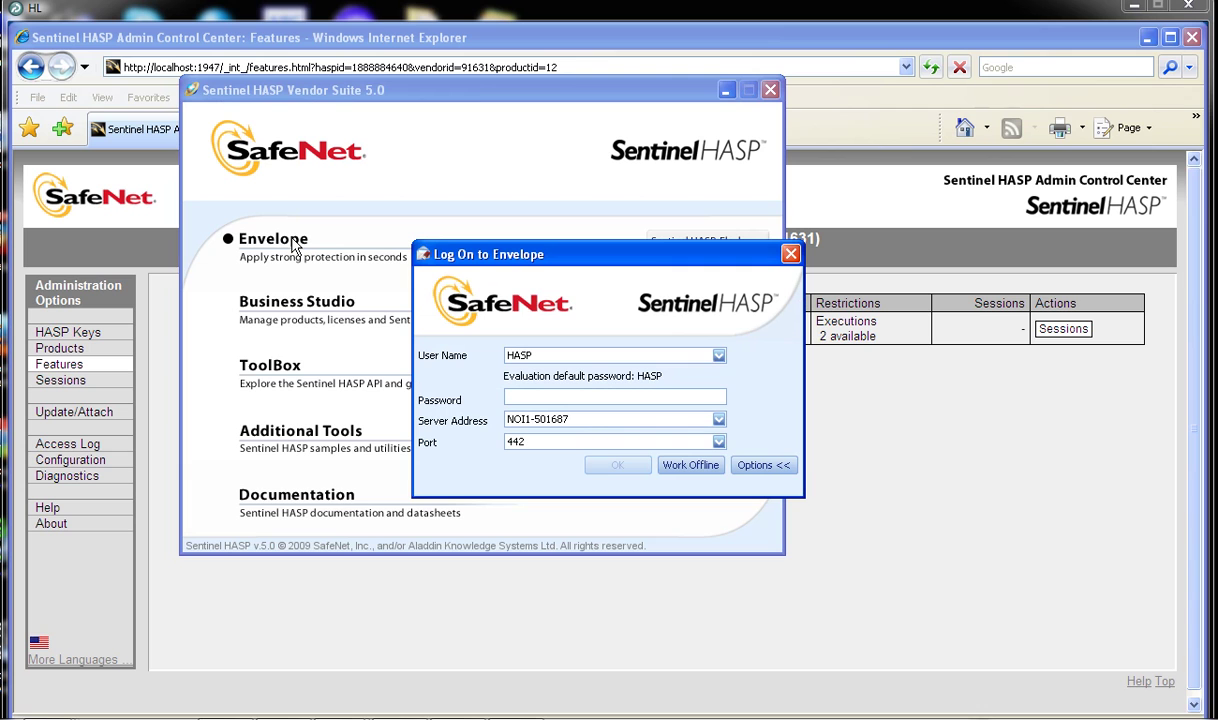
pyautogui.write('HASP')
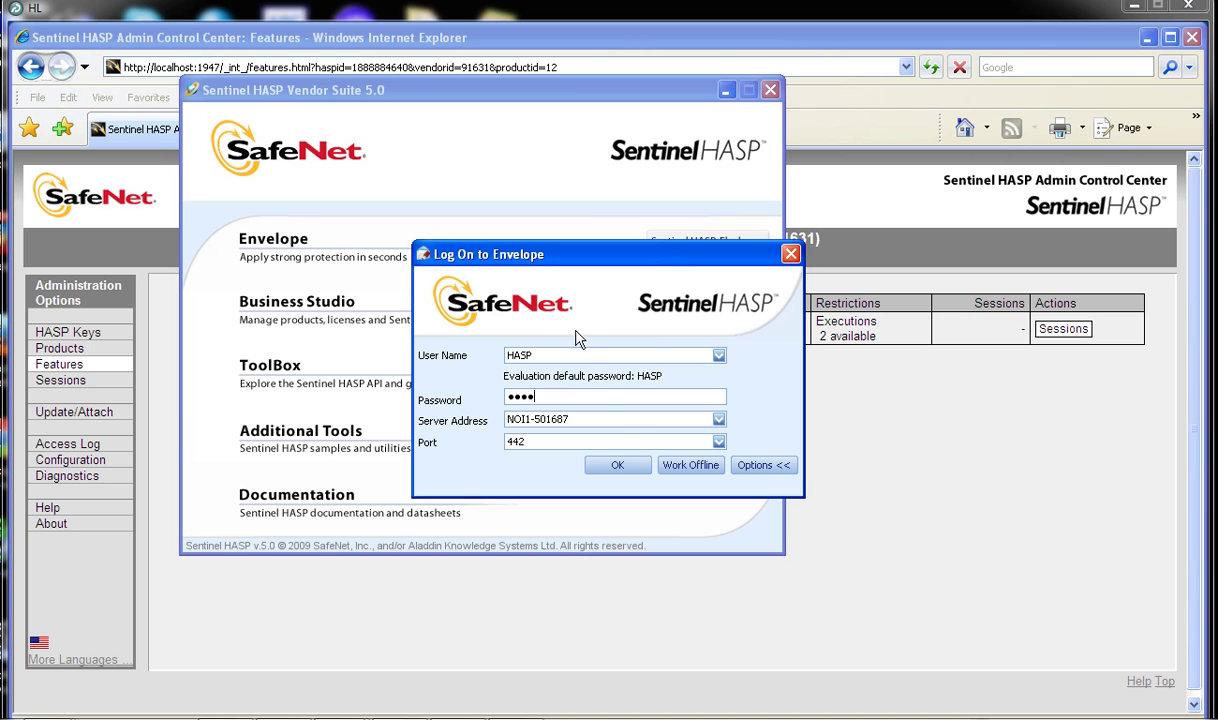
pyautogui.click(618, 467)
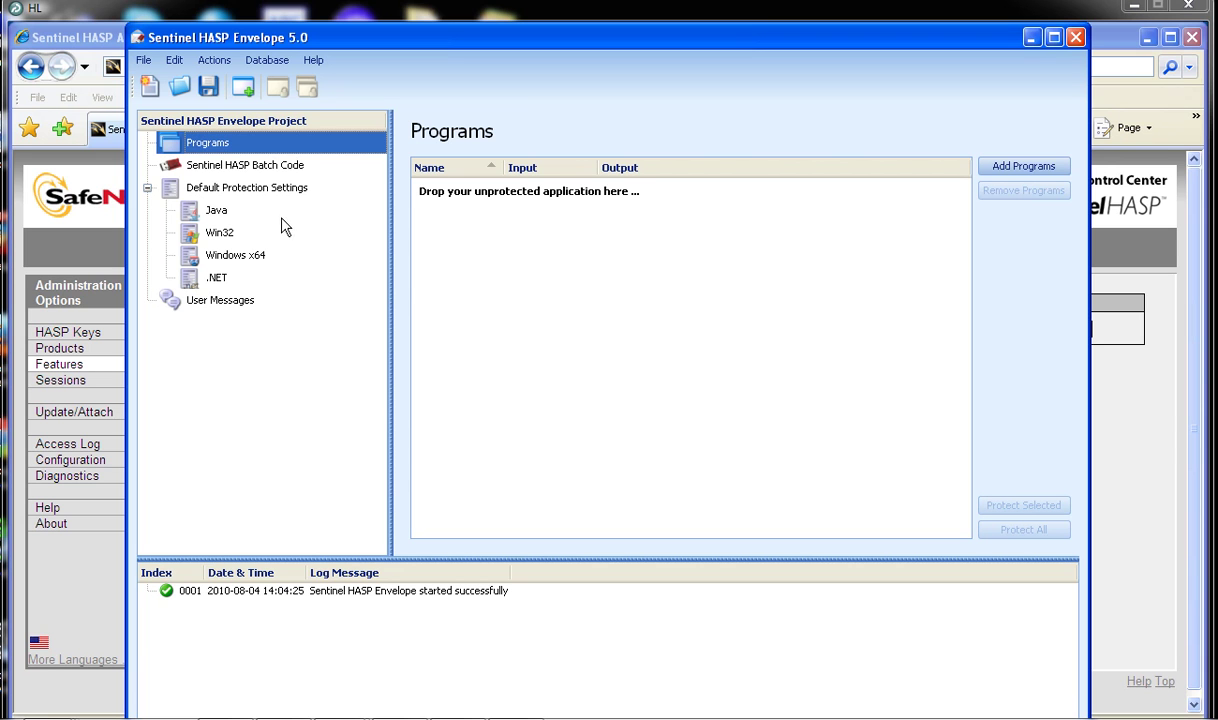
pyautogui.click(281, 167)
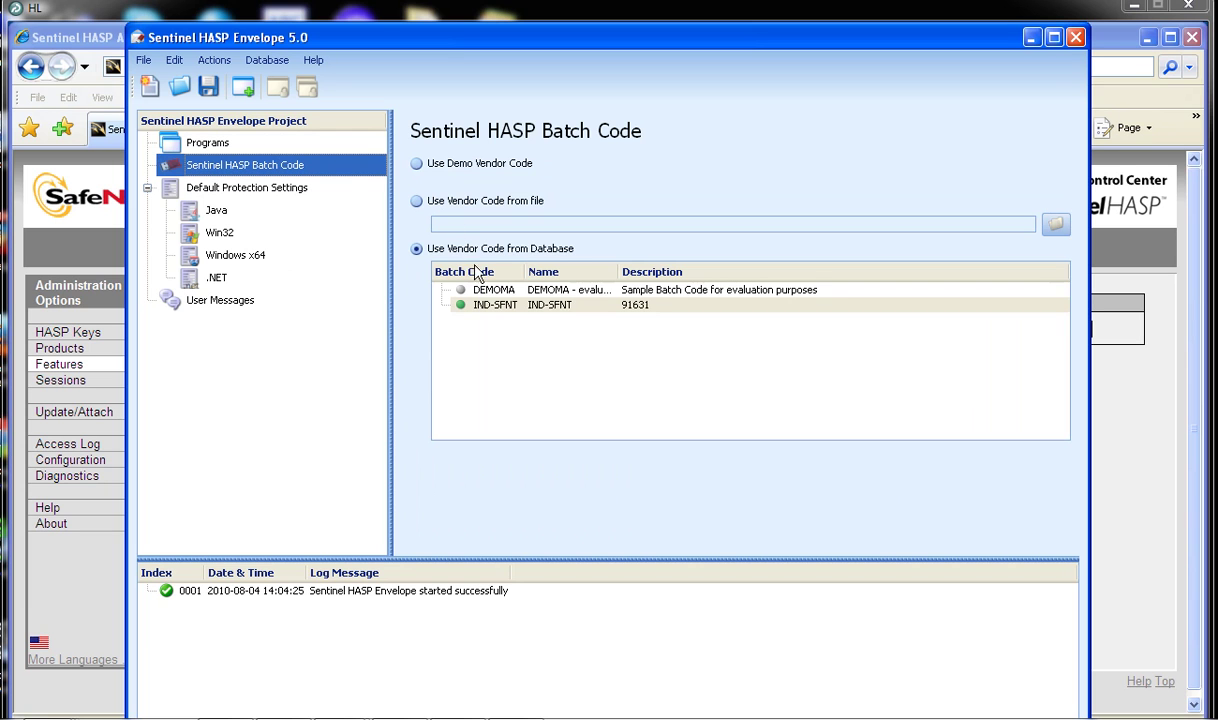
pyautogui.press('Up')
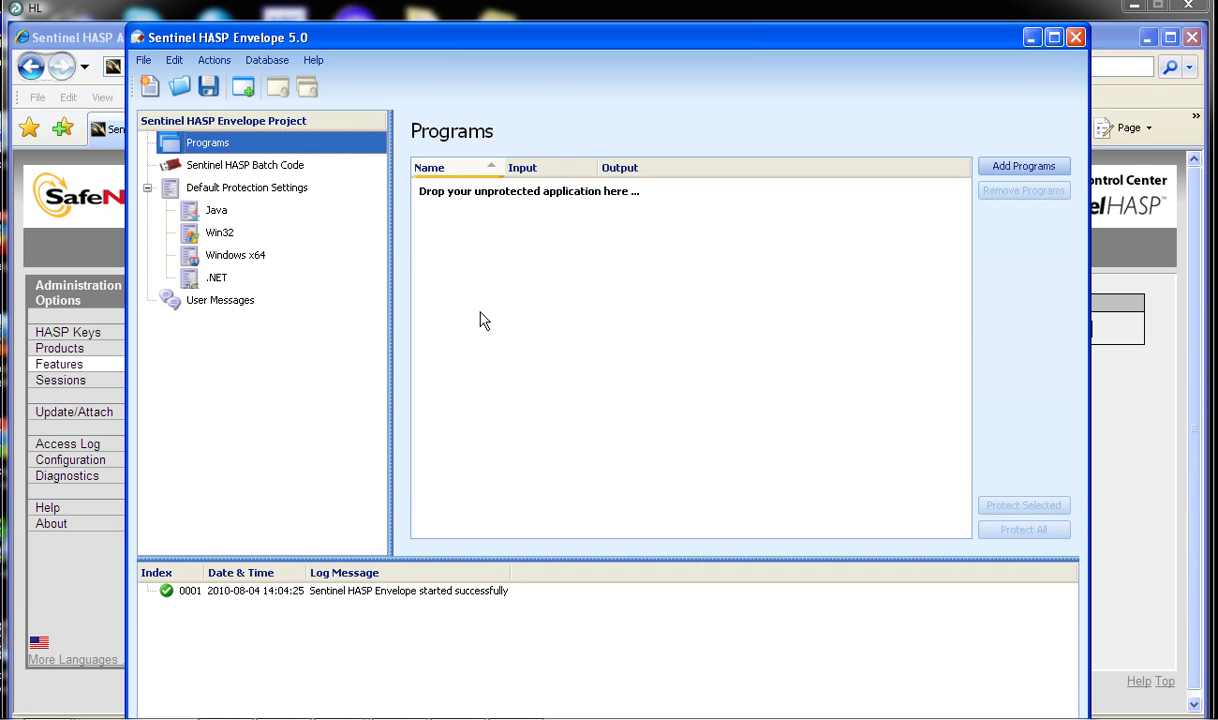
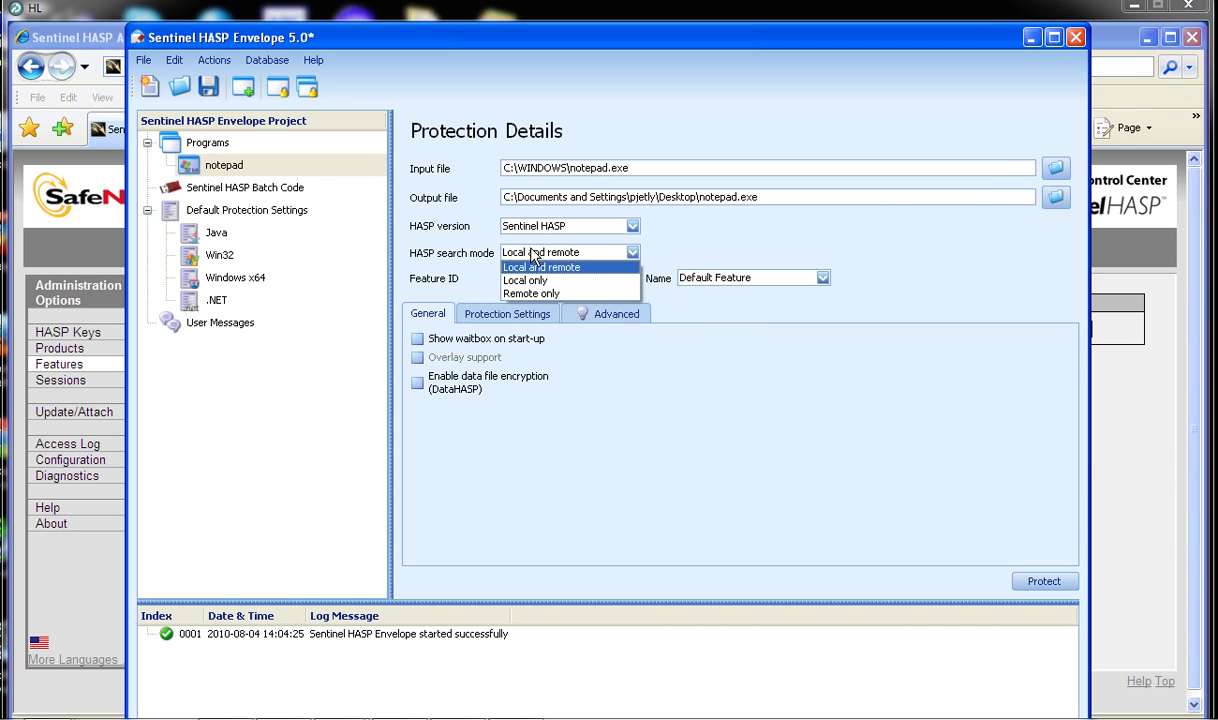
# Set notepad's HASP search mode to 'Local only' and select the SRM feature (ID 6).
pyautogui.click(530, 281)
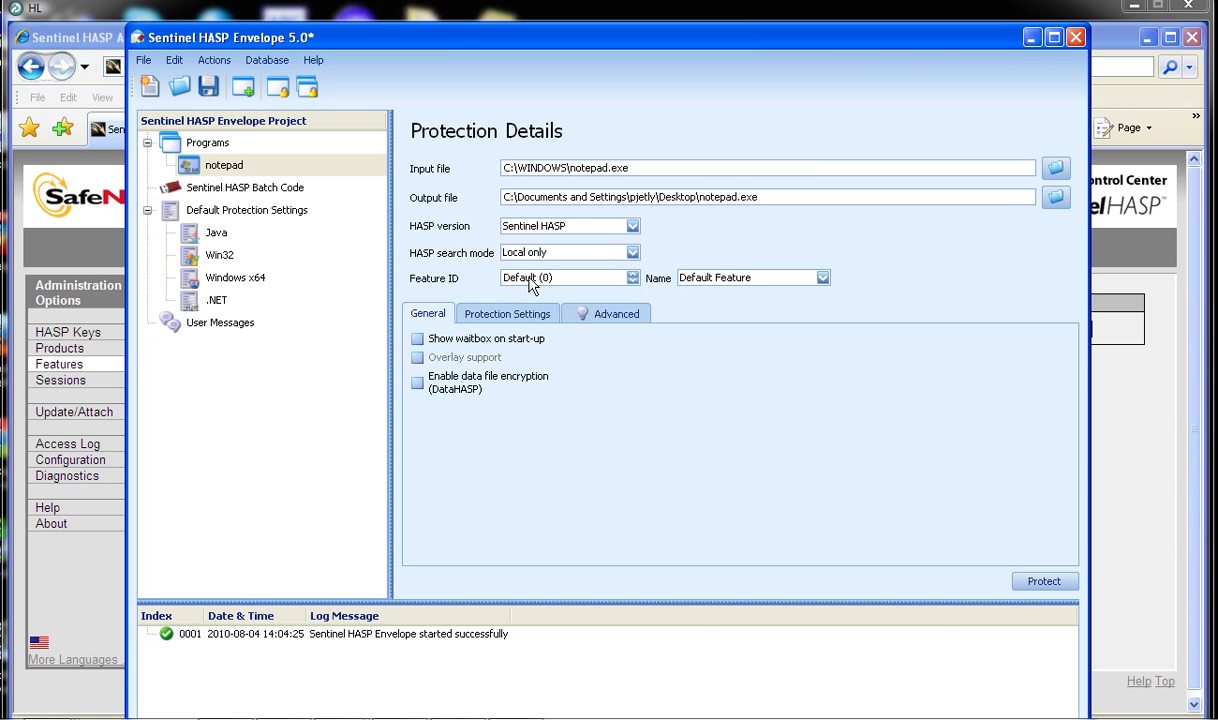
pyautogui.click(730, 285)
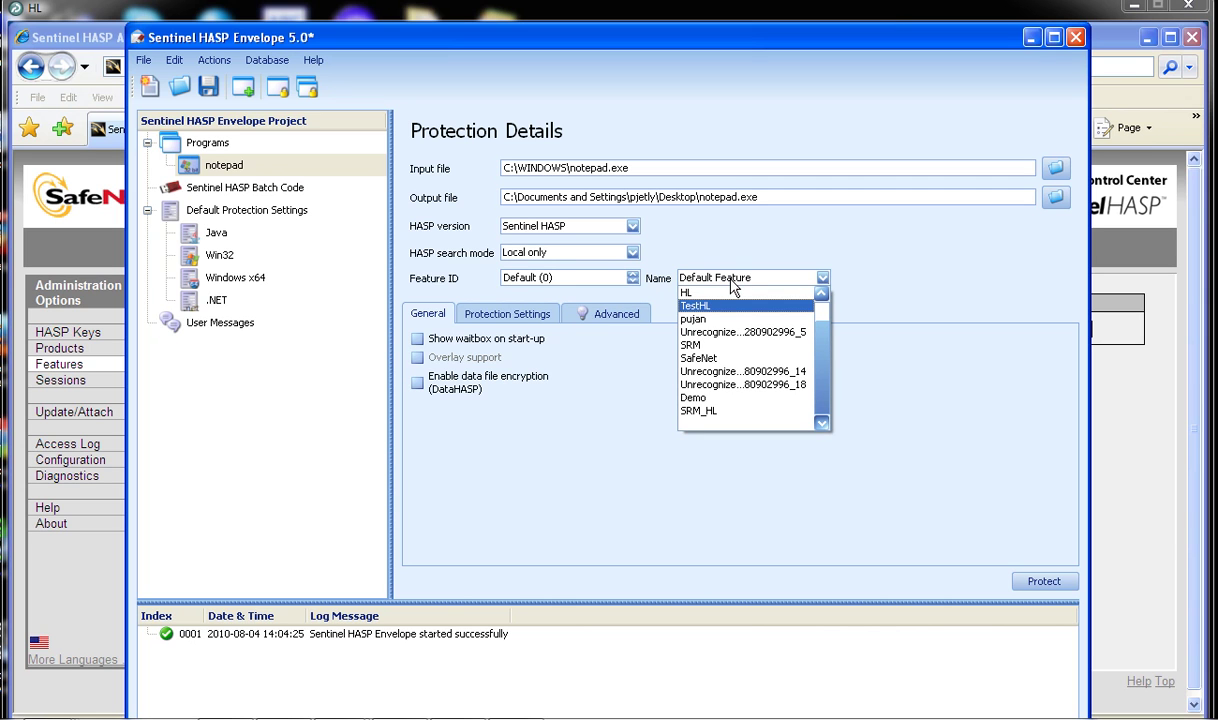
pyautogui.click(700, 345)
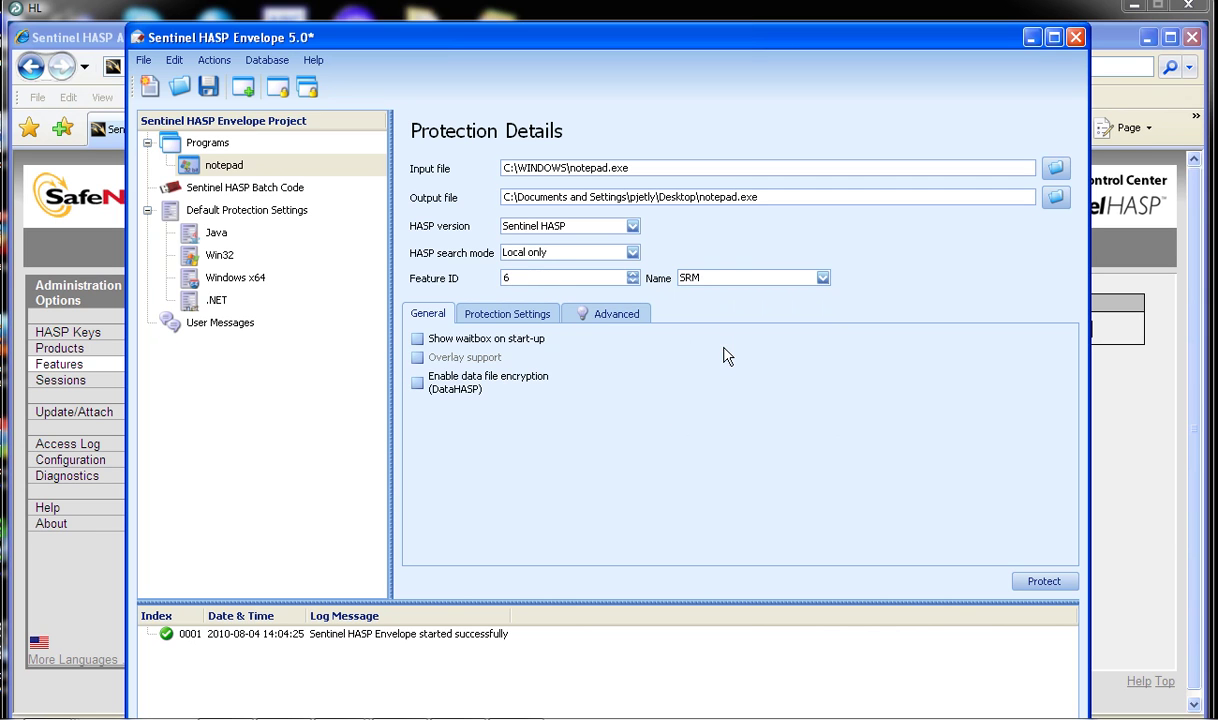
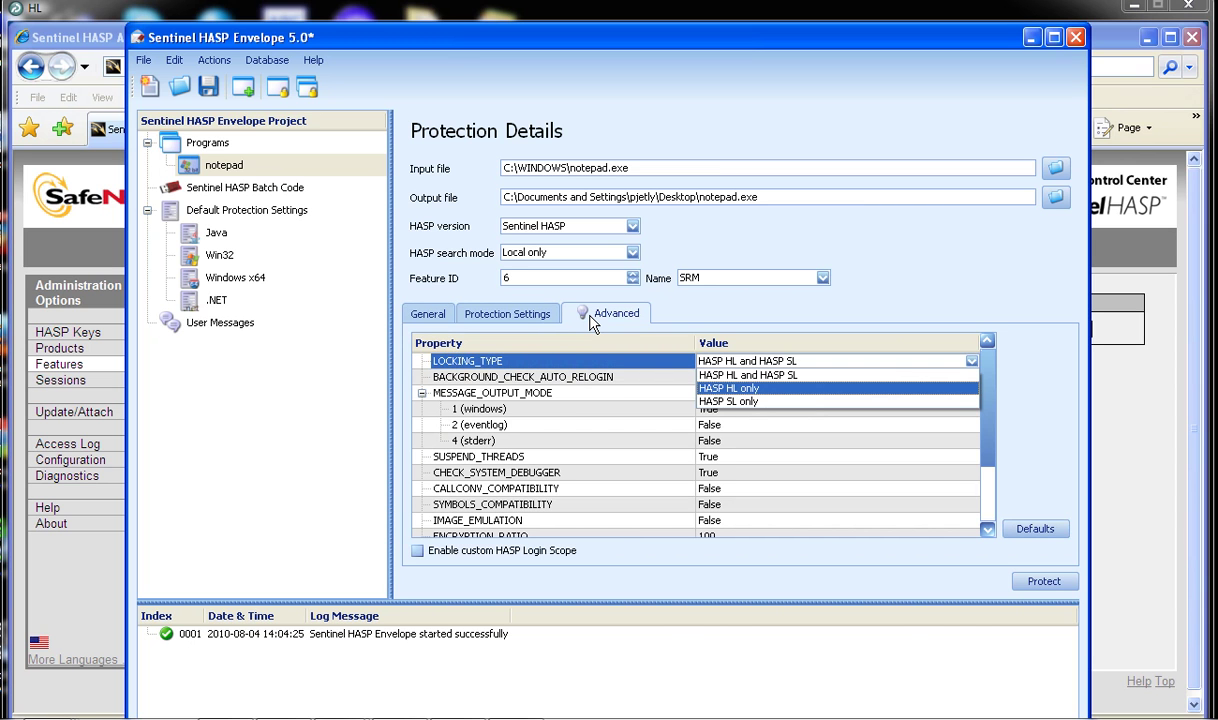
# Change notepad's LOCKING_TYPE from 'HASP HL and HASP SL' to 'HASP HL only'.
pyautogui.click(742, 389)
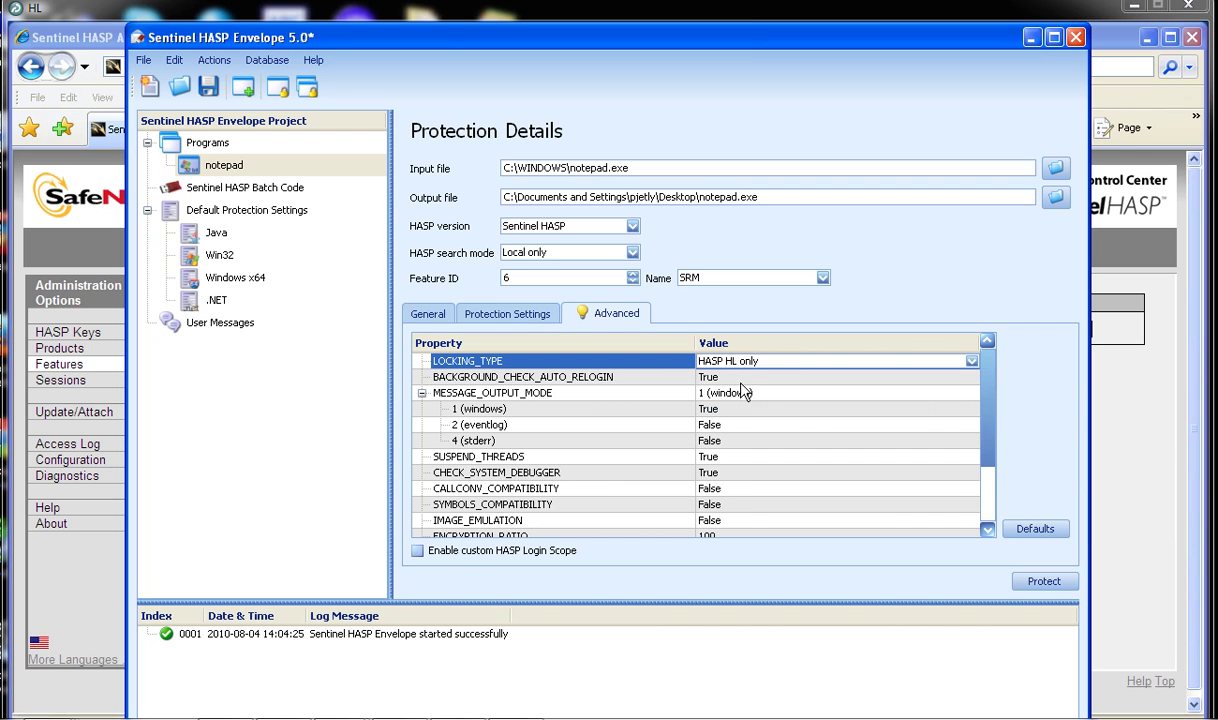
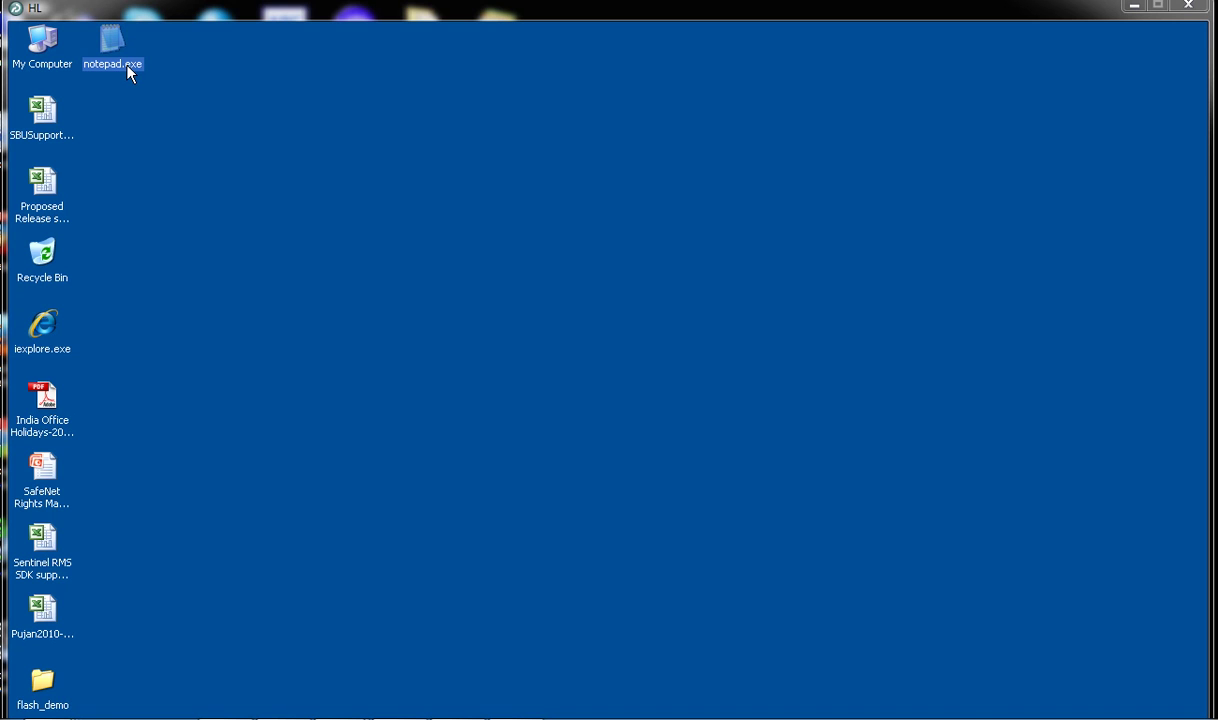
# Launch the protected notepad.exe, then switch back to Business Studio's Manage Orders list.
pyautogui.doubleClick(128, 68)
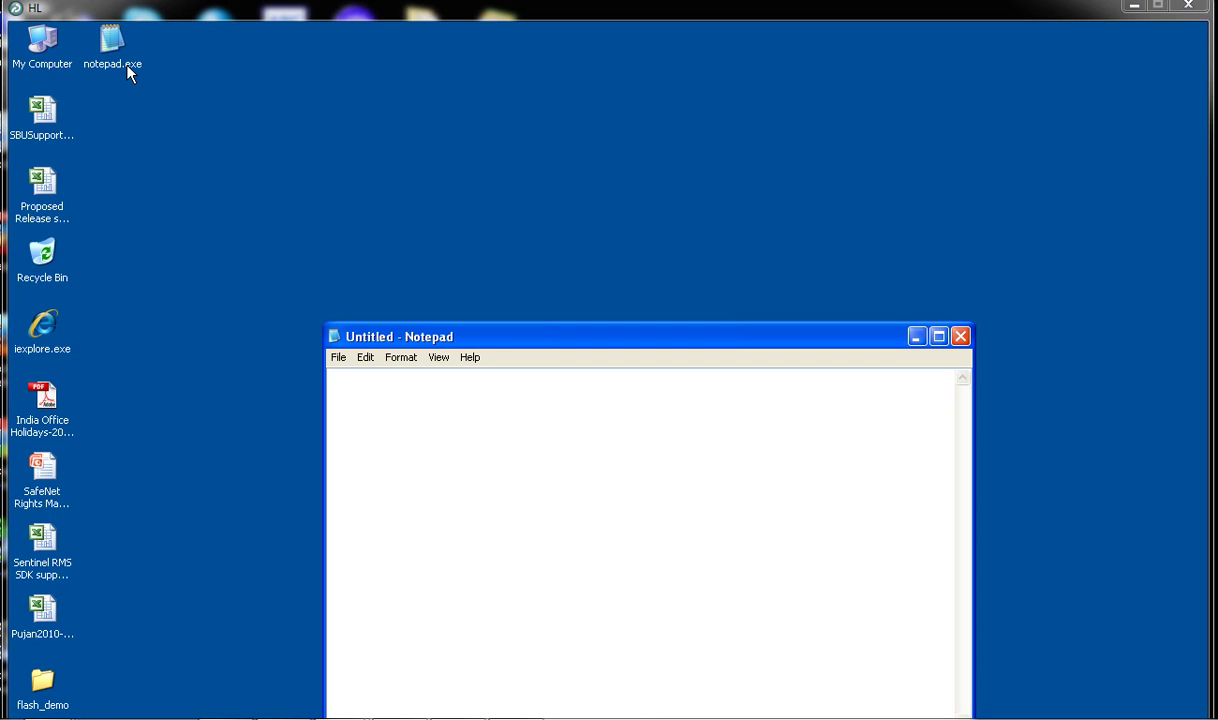
pyautogui.hotkey('alt', 'Tab')
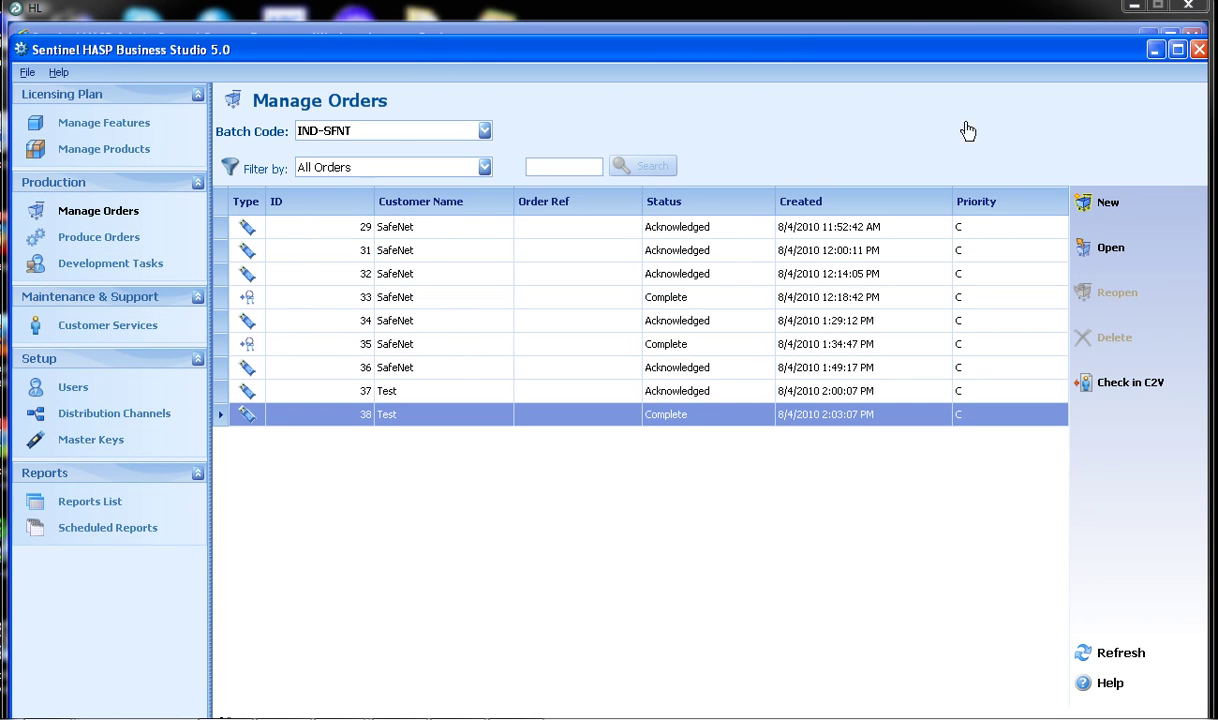
# Create a new order for customer Test (ID 9) containing the SRMBaseProduct item.
pyautogui.click(1098, 210)
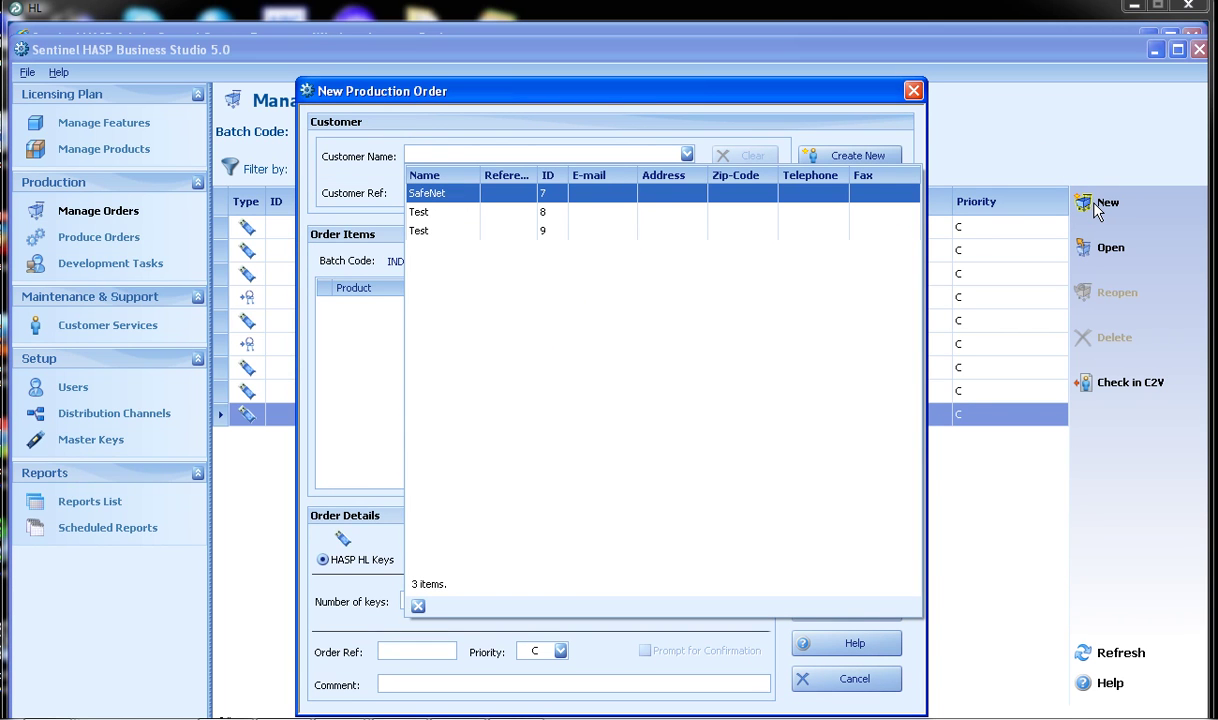
pyautogui.click(456, 236)
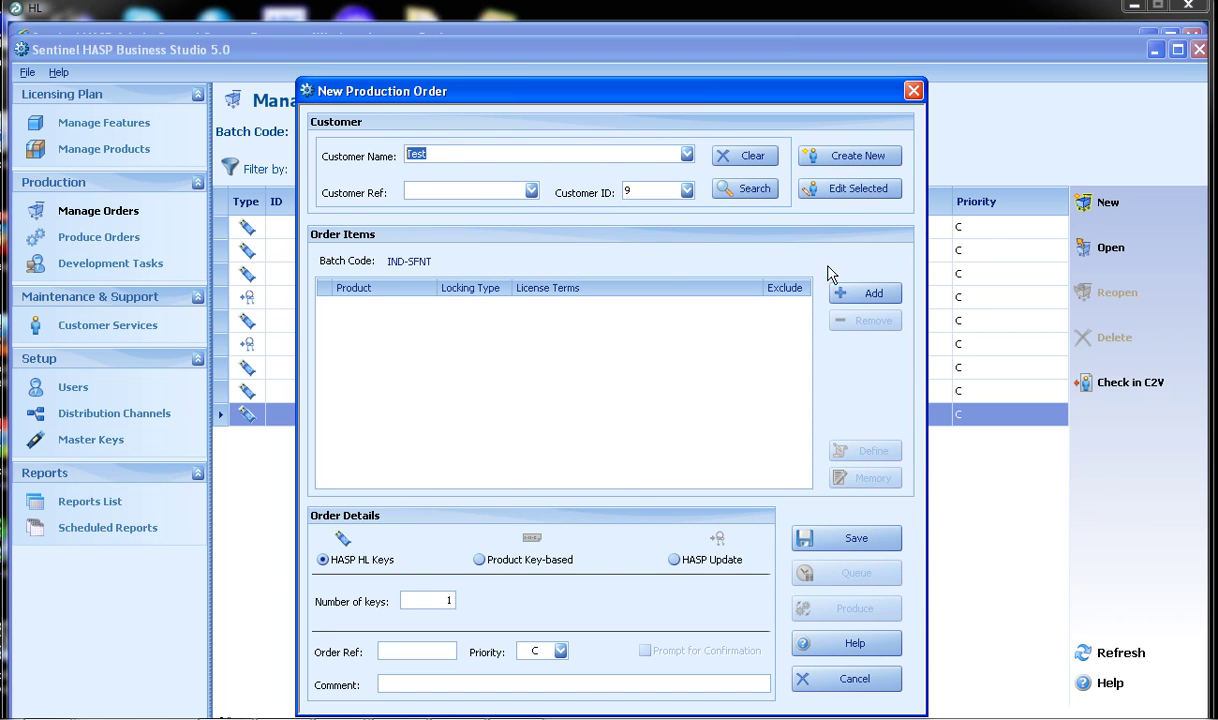
pyautogui.click(856, 292)
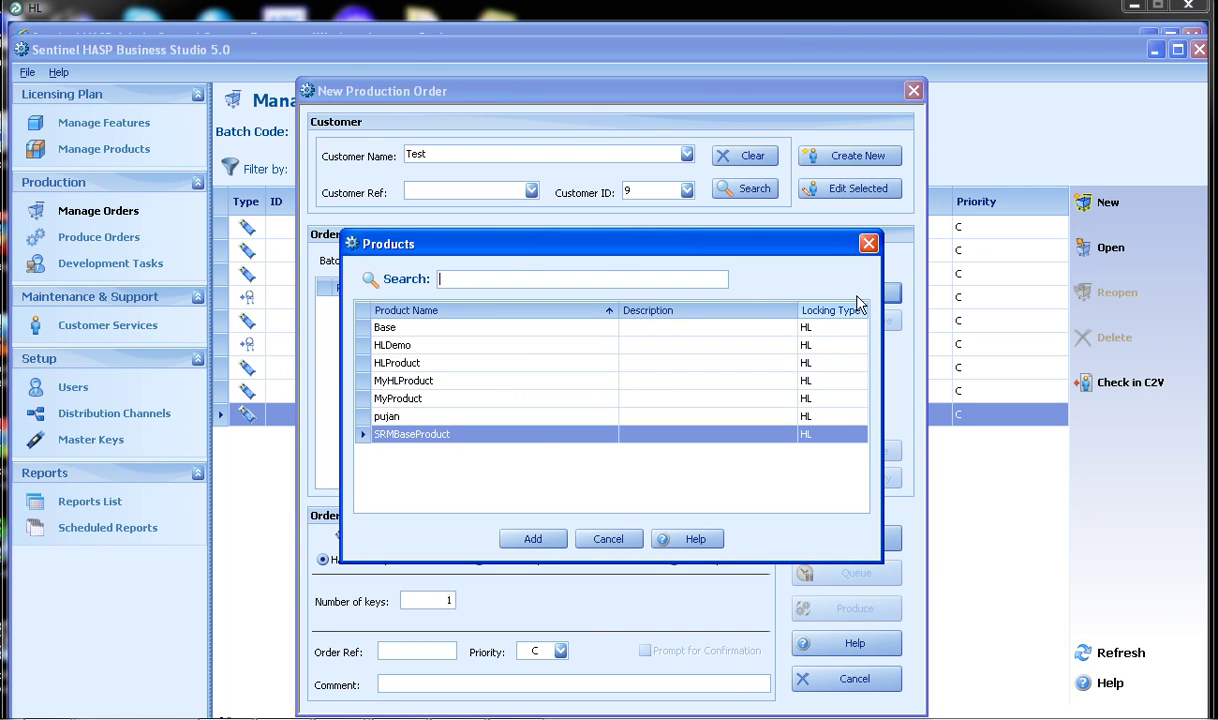
pyautogui.click(531, 540)
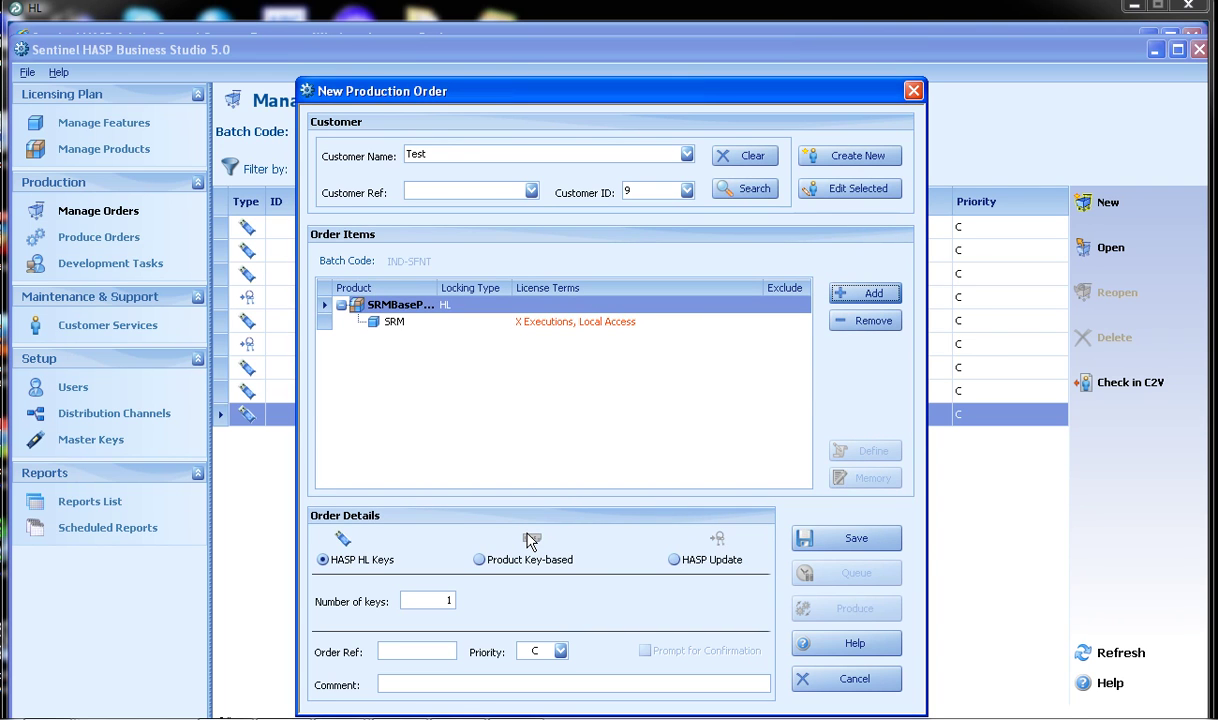
# Define the SRM feature's terms as 1 execution with local access, and mark the order as HASP Update.
pyautogui.click(583, 322)
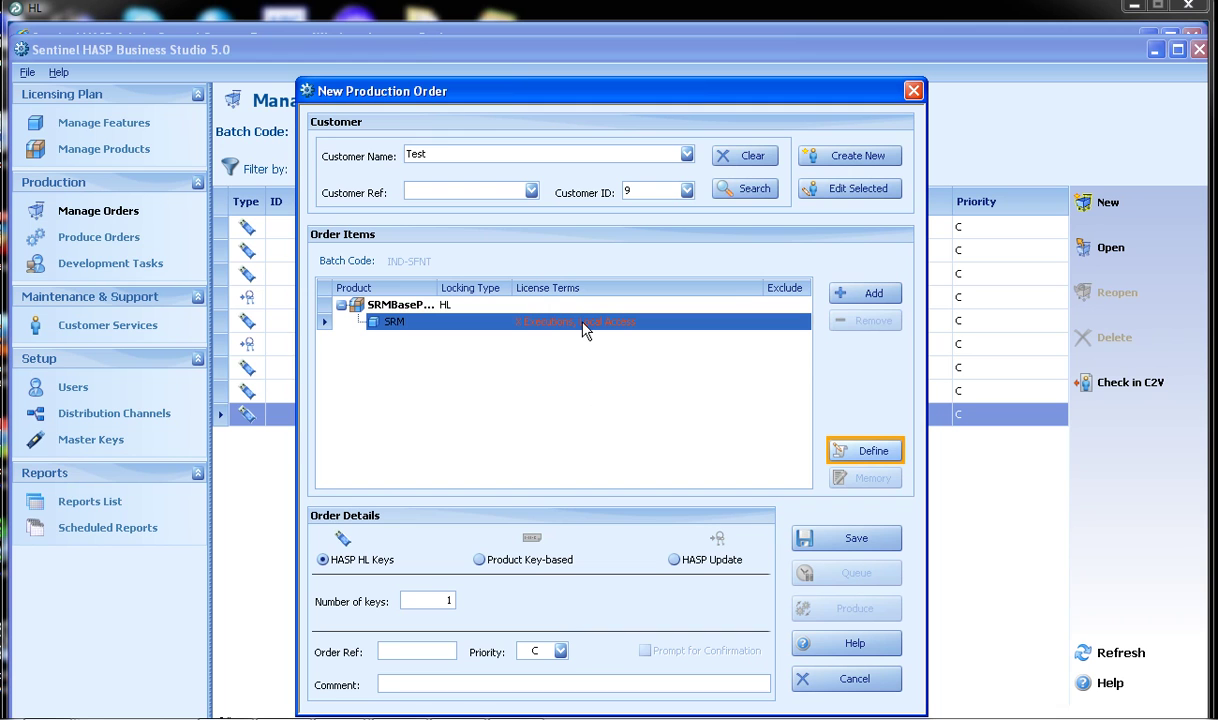
pyautogui.click(866, 450)
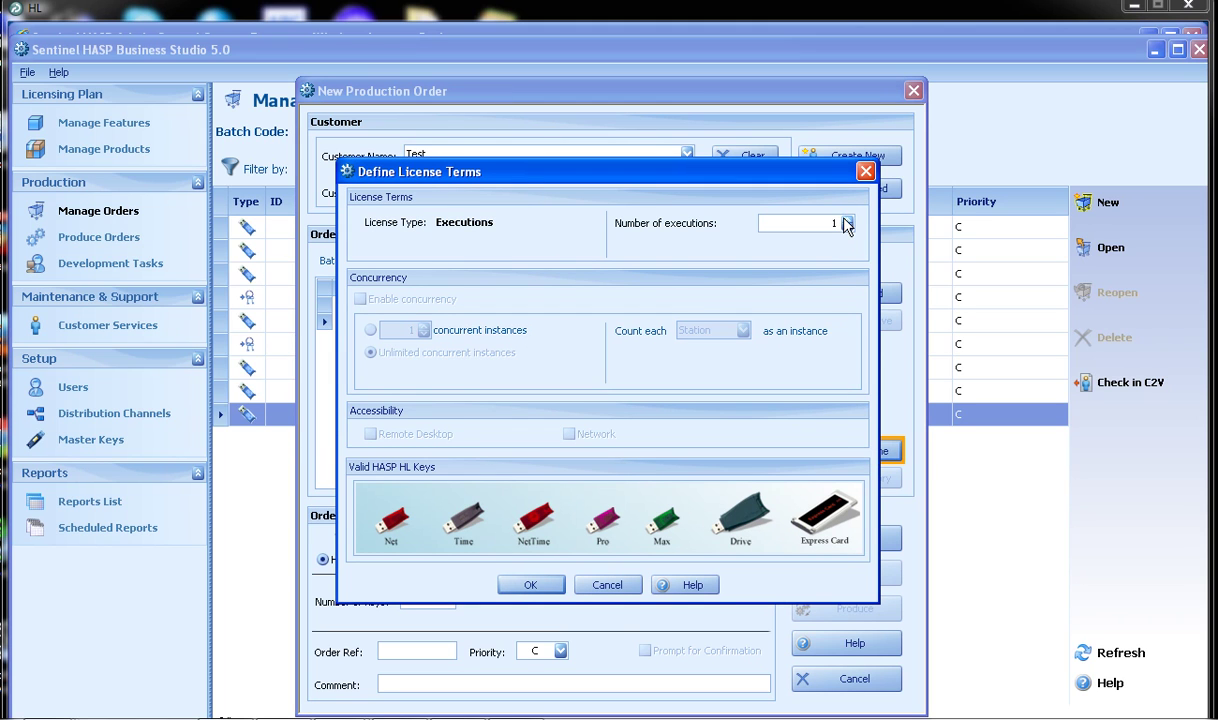
pyautogui.click(548, 584)
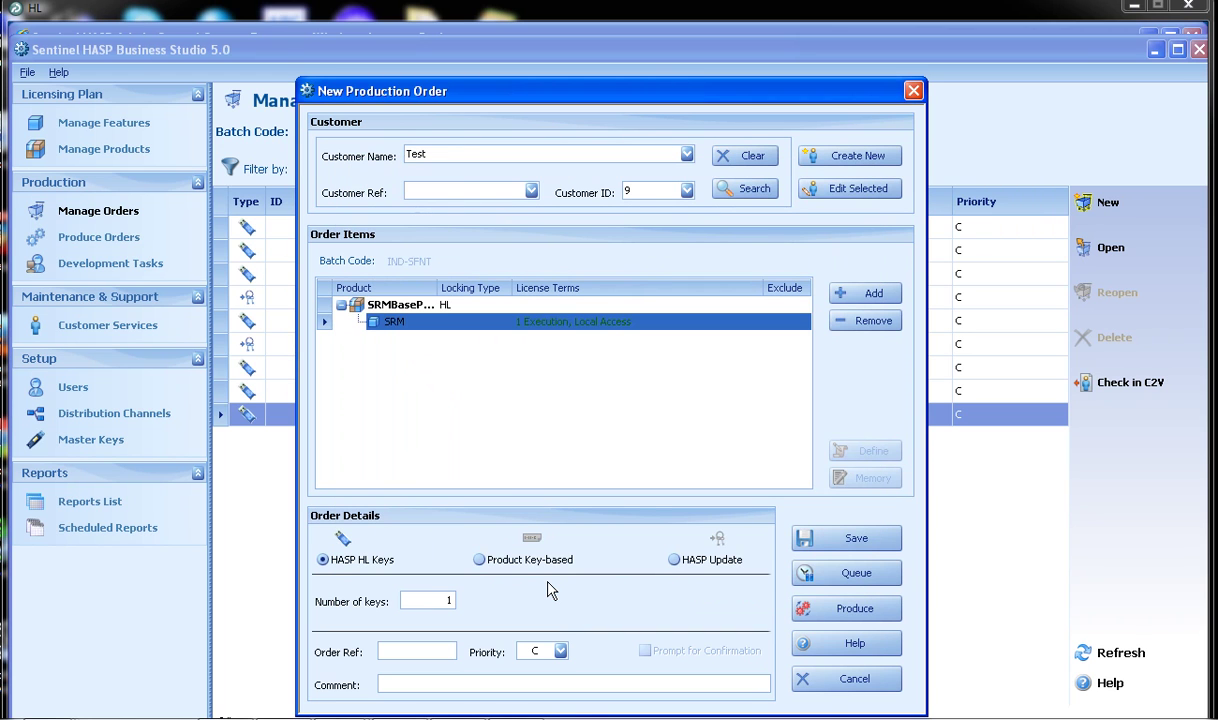
pyautogui.click(676, 563)
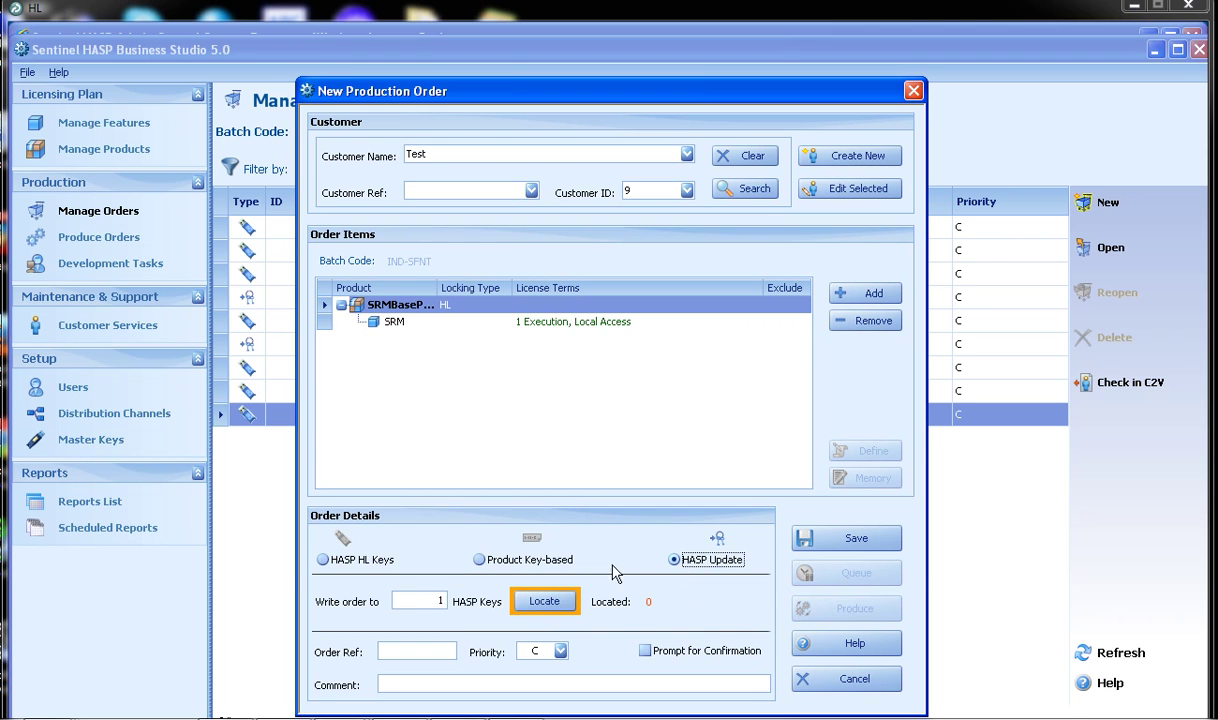
# Start a Locate HASP Keys search by HASP ID, then switch to the Admin Control Center Features page.
pyautogui.click(552, 607)
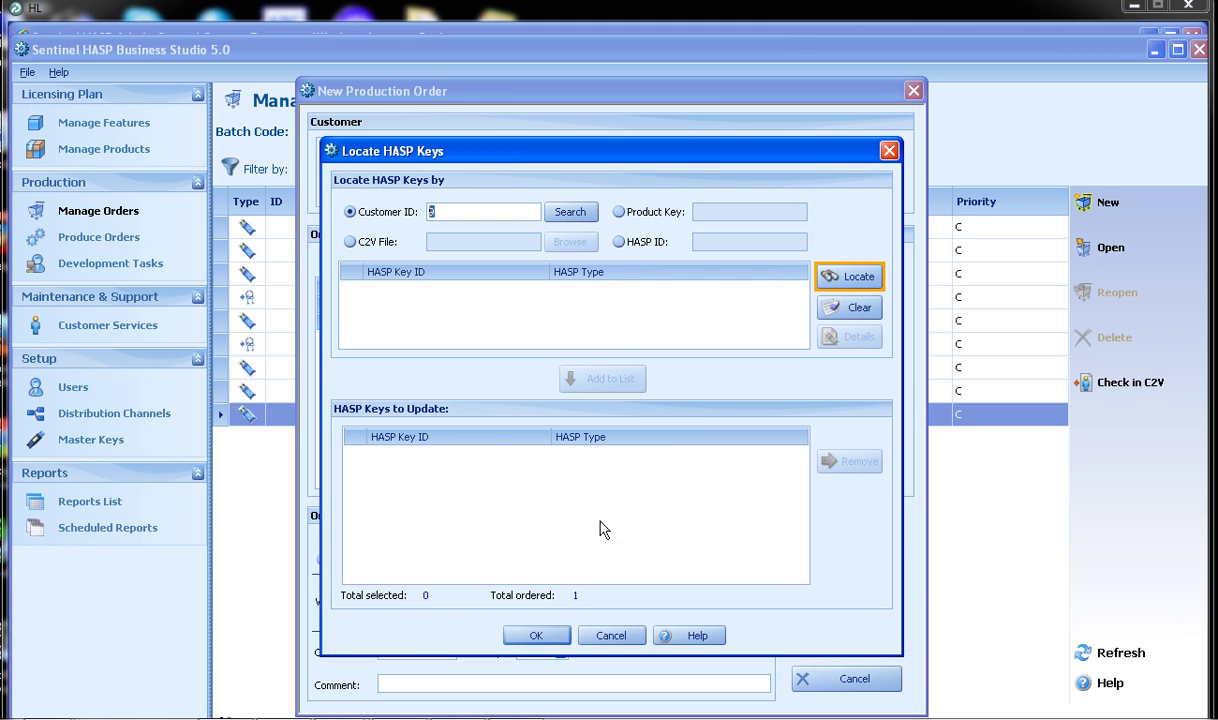
pyautogui.click(620, 243)
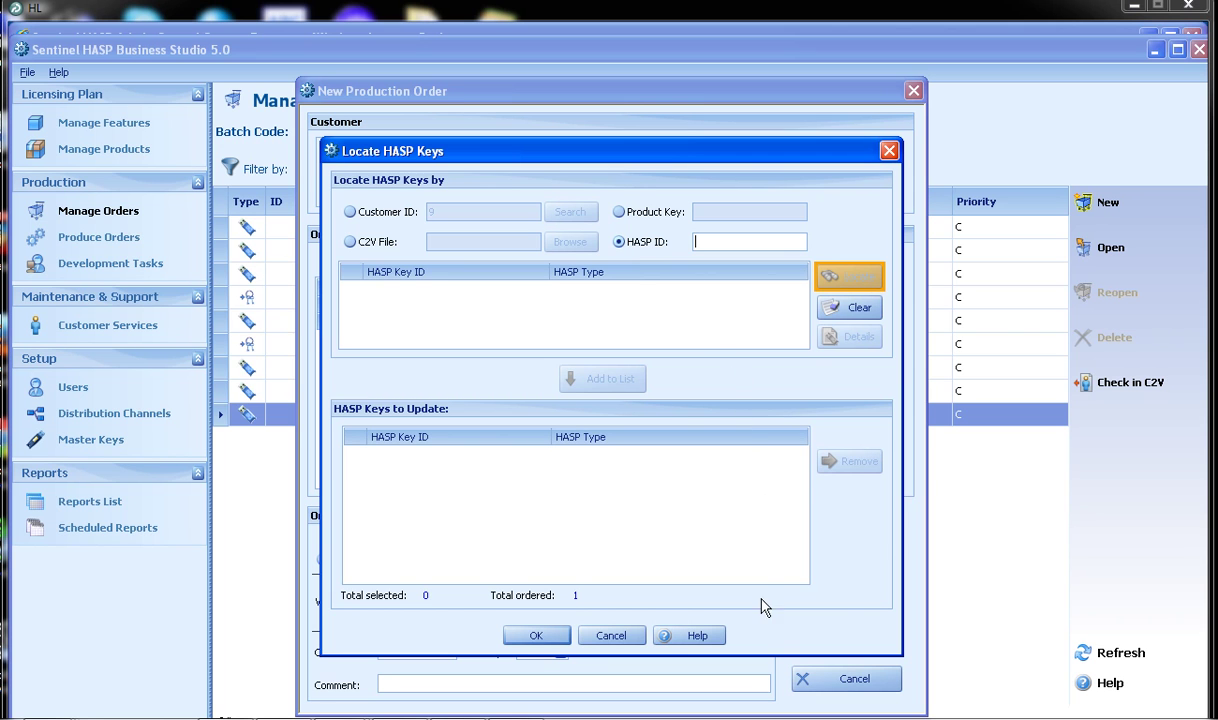
pyautogui.click(732, 717)
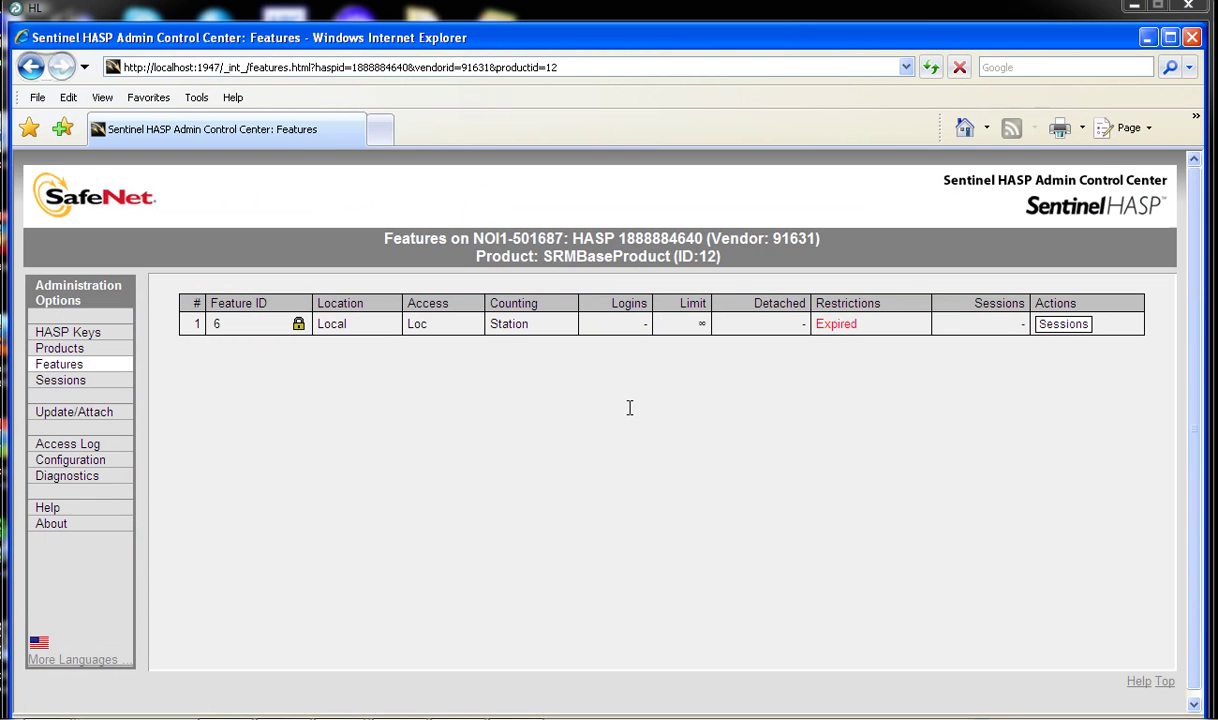
# Enter the key's HASP ID, read from the Admin Control Center, into the Locate HASP Keys field.
pyautogui.hotkey('alt', 'Tab')
pyautogui.write('88884640')
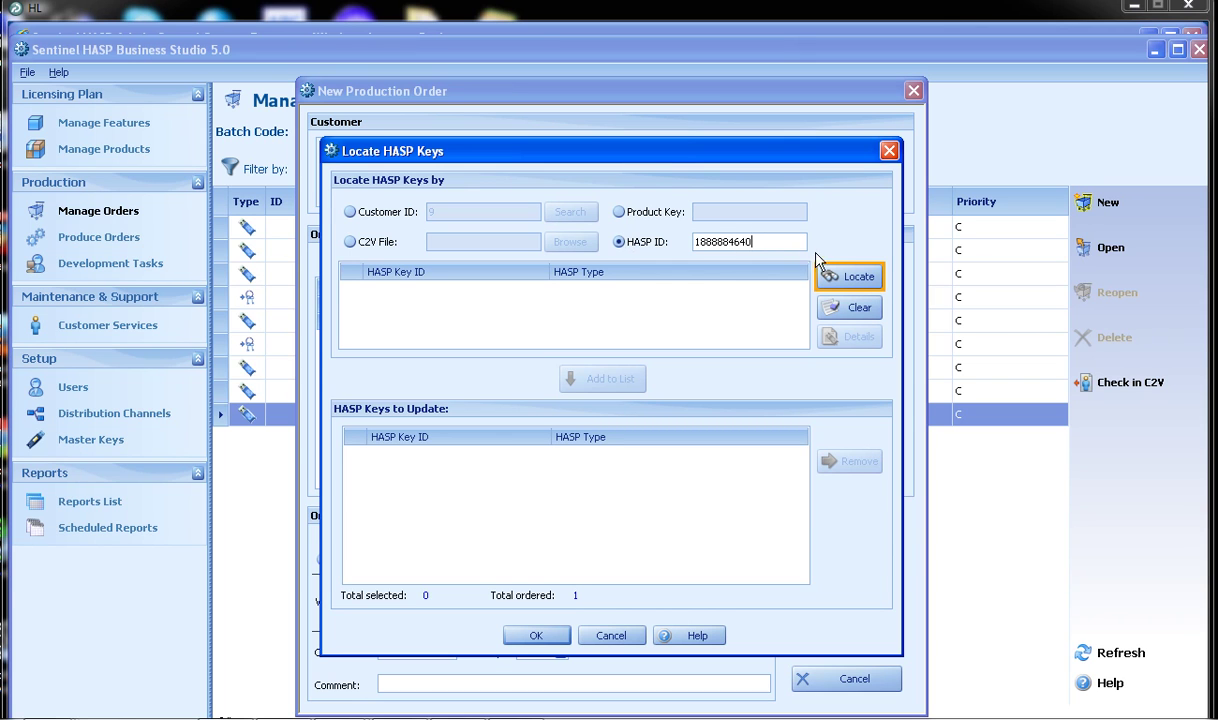
# Locate the HASP HL Max key by that ID, add it to the list and confirm it for the order.
pyautogui.click(843, 279)
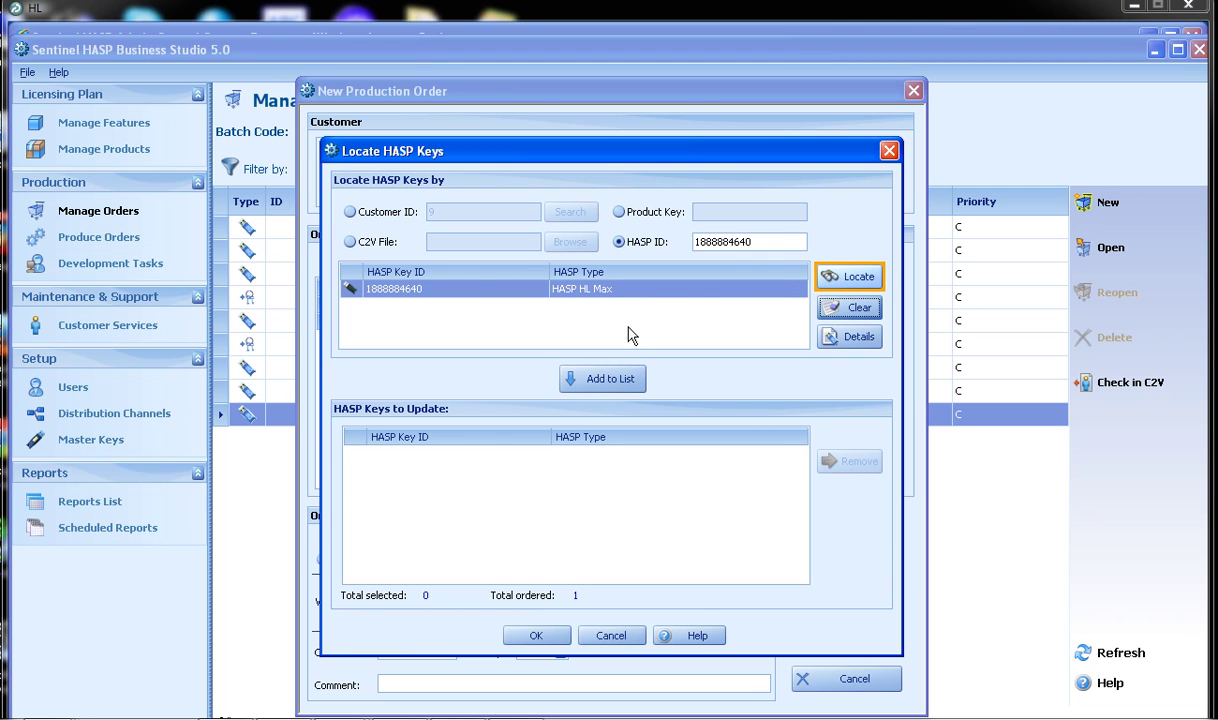
pyautogui.click(606, 380)
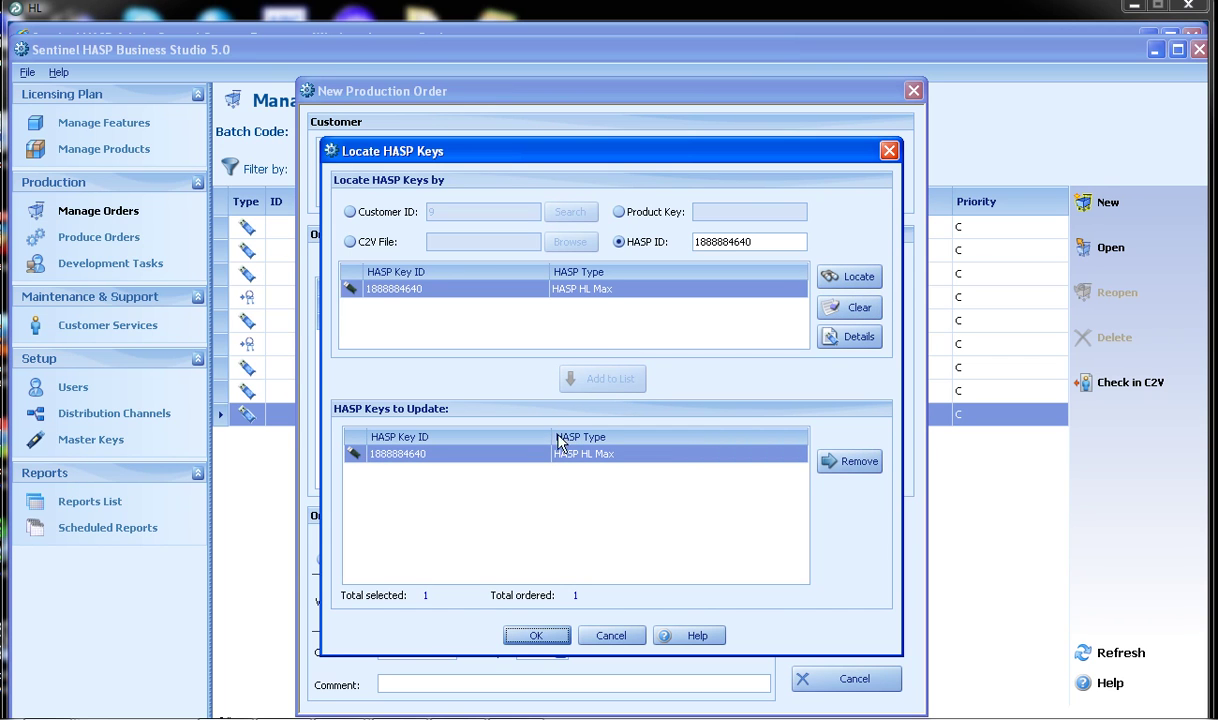
pyautogui.click(537, 636)
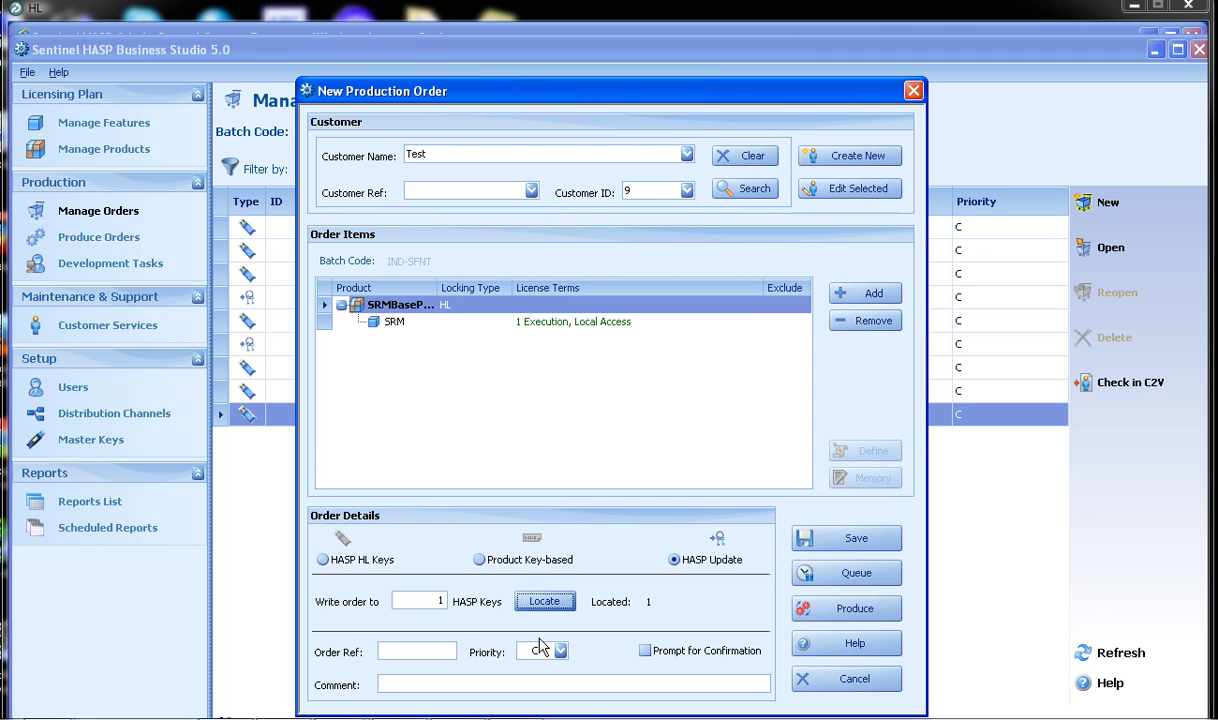
# Produce the order as an EXE update file with V2C data saved to the Desktop.
pyautogui.click(826, 610)
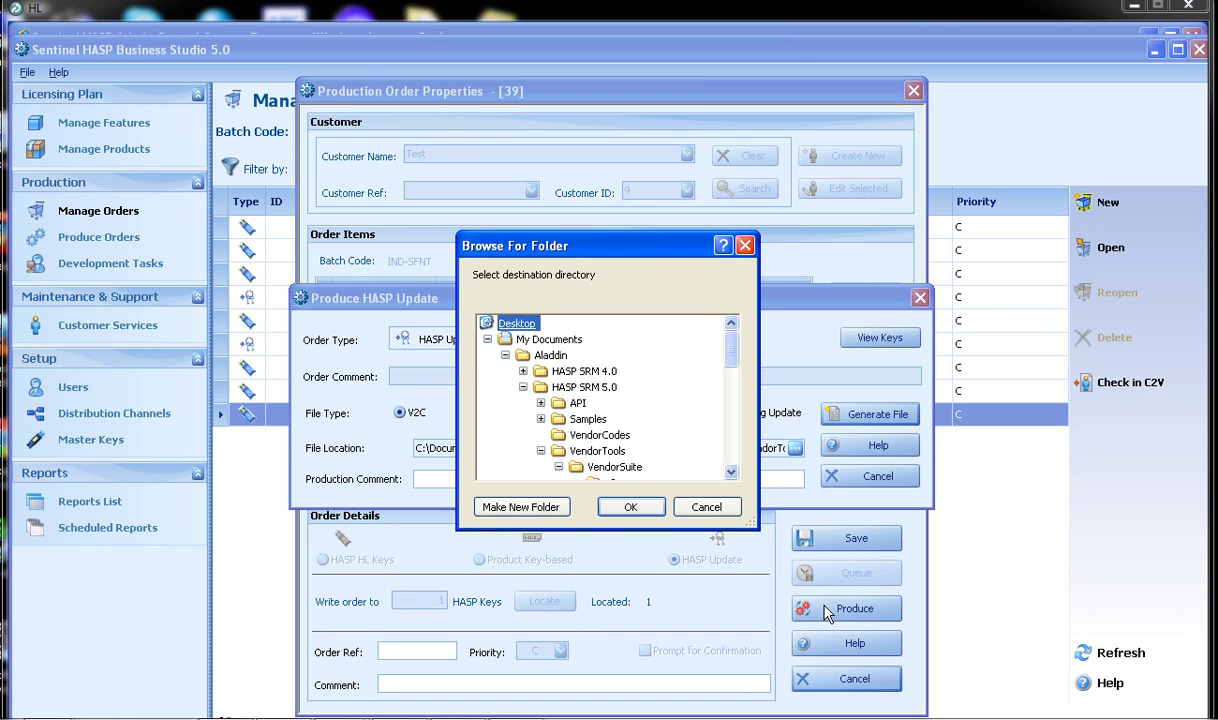
pyautogui.click(631, 508)
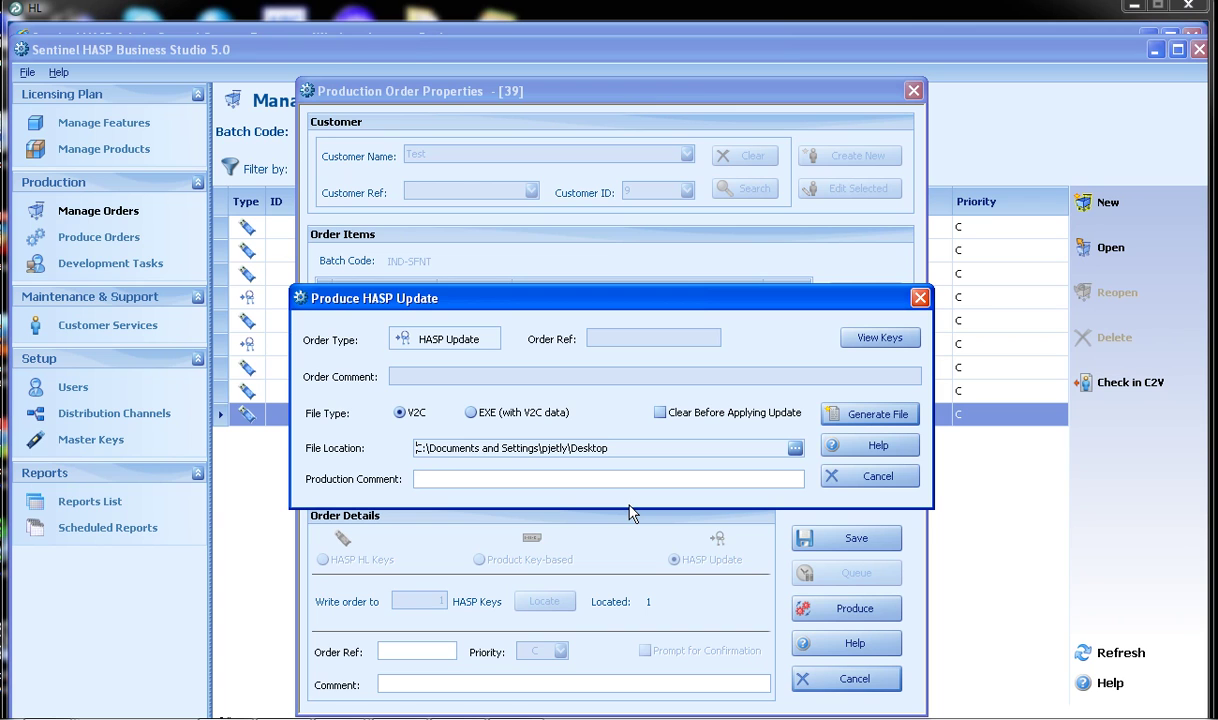
pyautogui.click(471, 413)
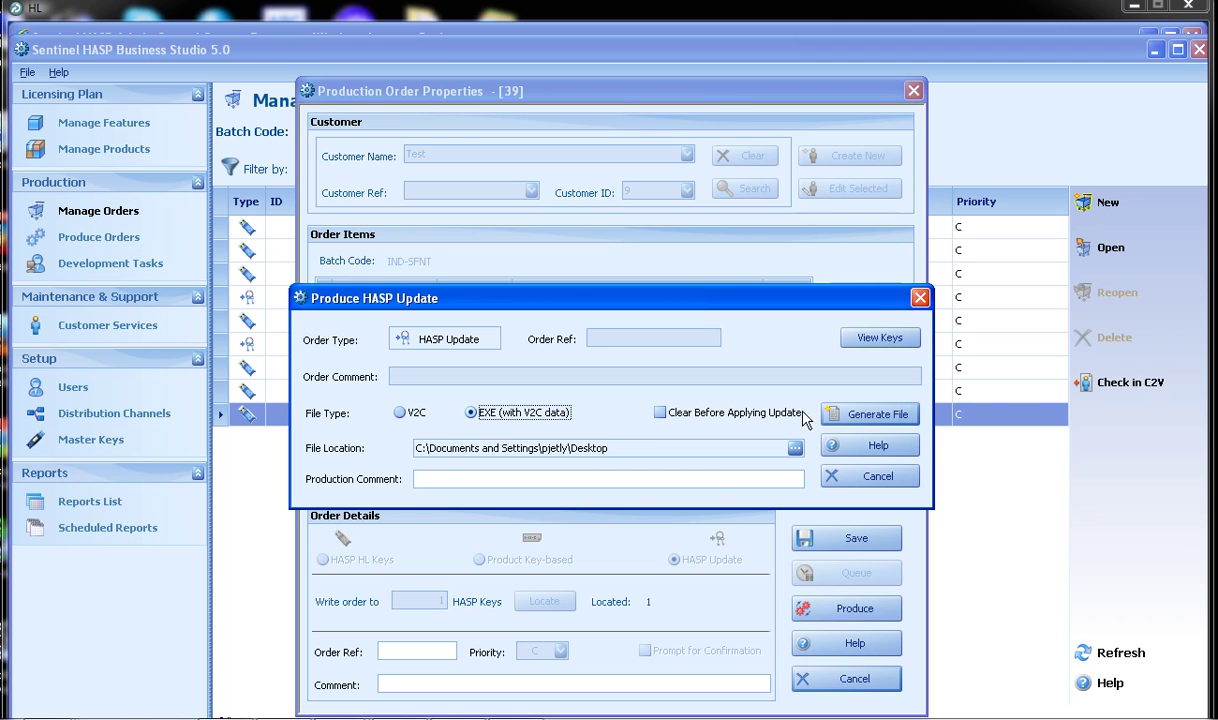
pyautogui.click(870, 419)
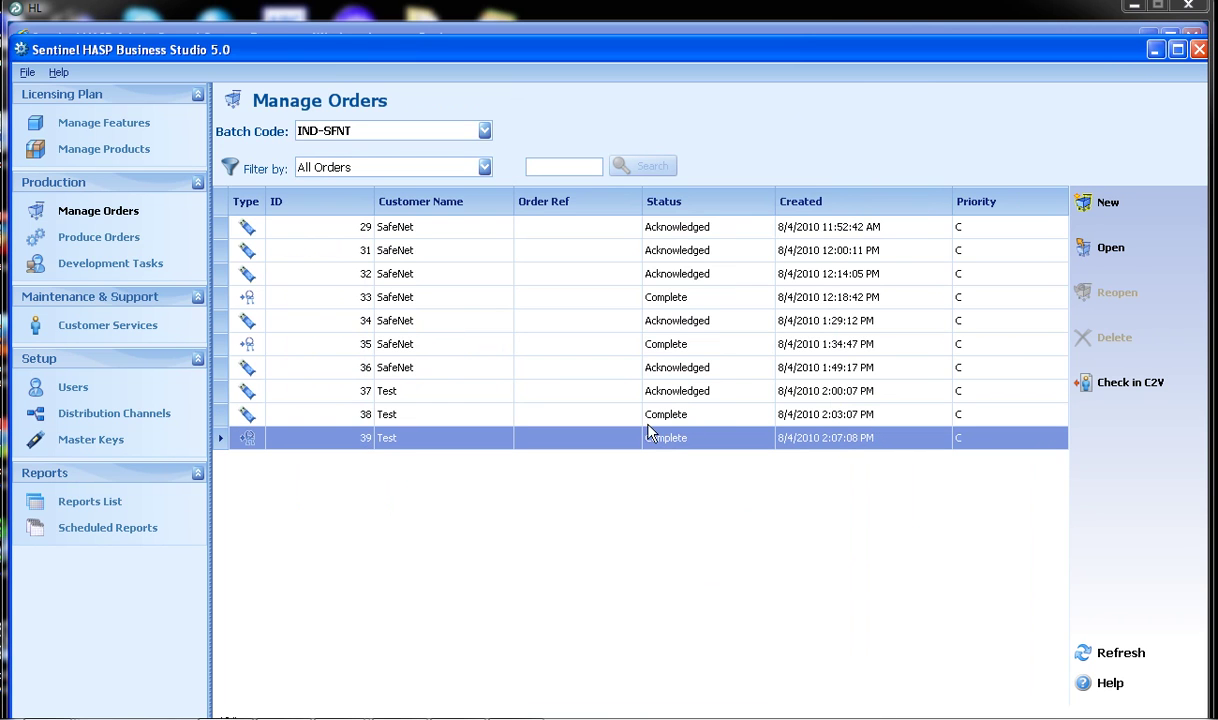
pyautogui.press('super+d')
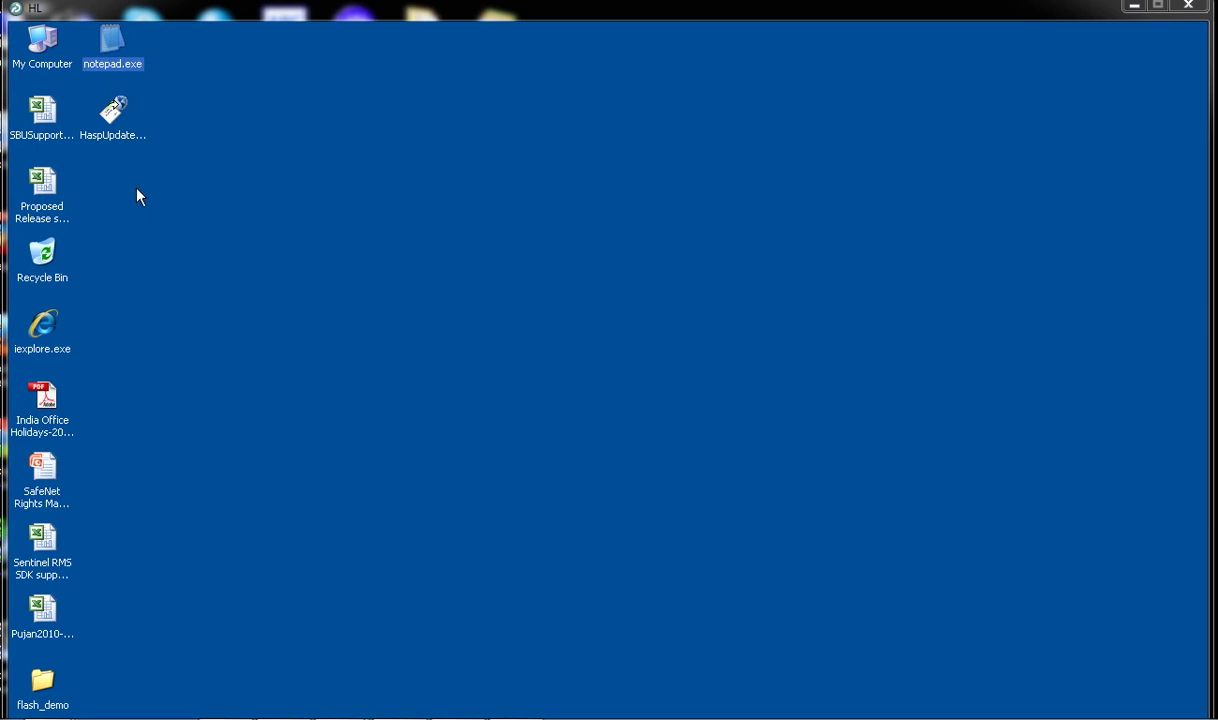
# Run the HaspUpdate file to apply the update, giving feature 6 one execution, then close RUS.
pyautogui.doubleClick(133, 135)
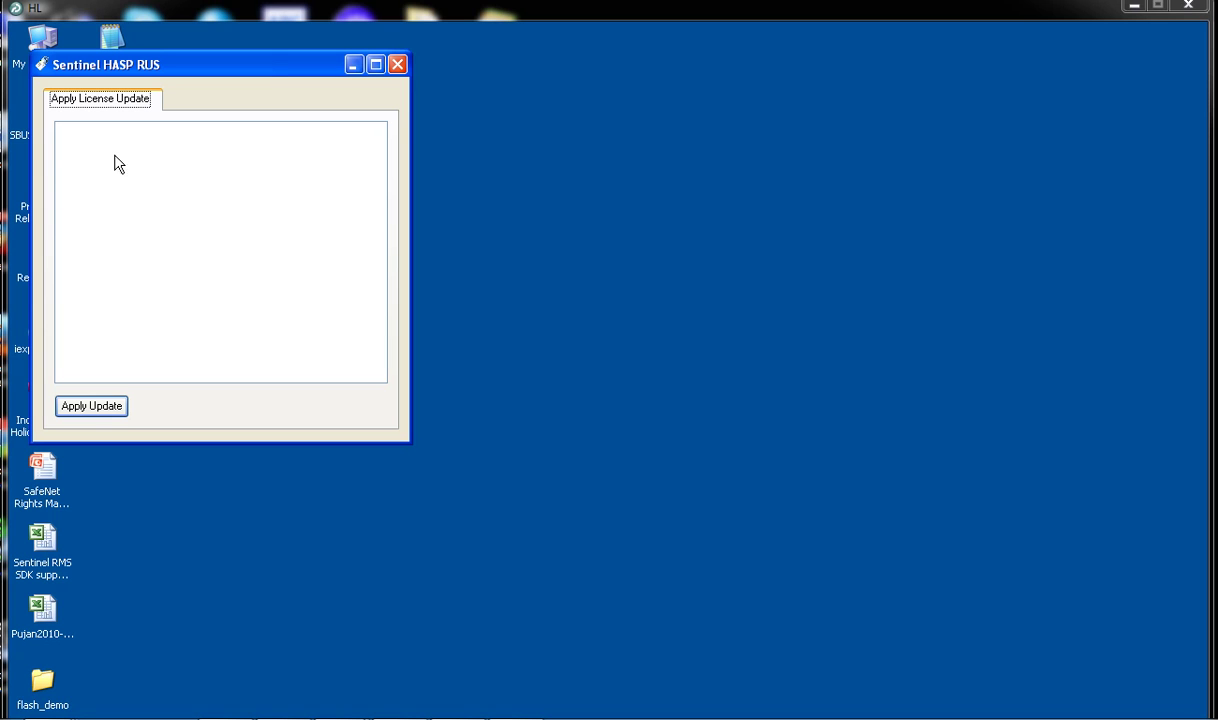
pyautogui.click(92, 406)
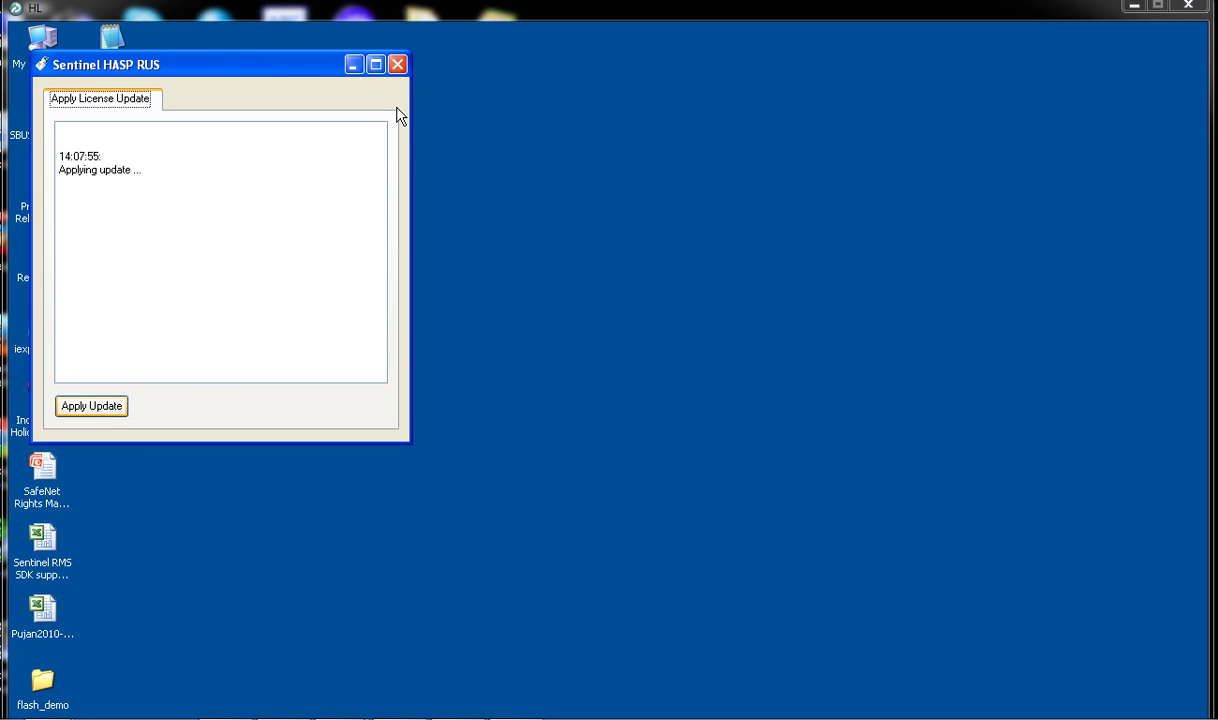
pyautogui.click(398, 65)
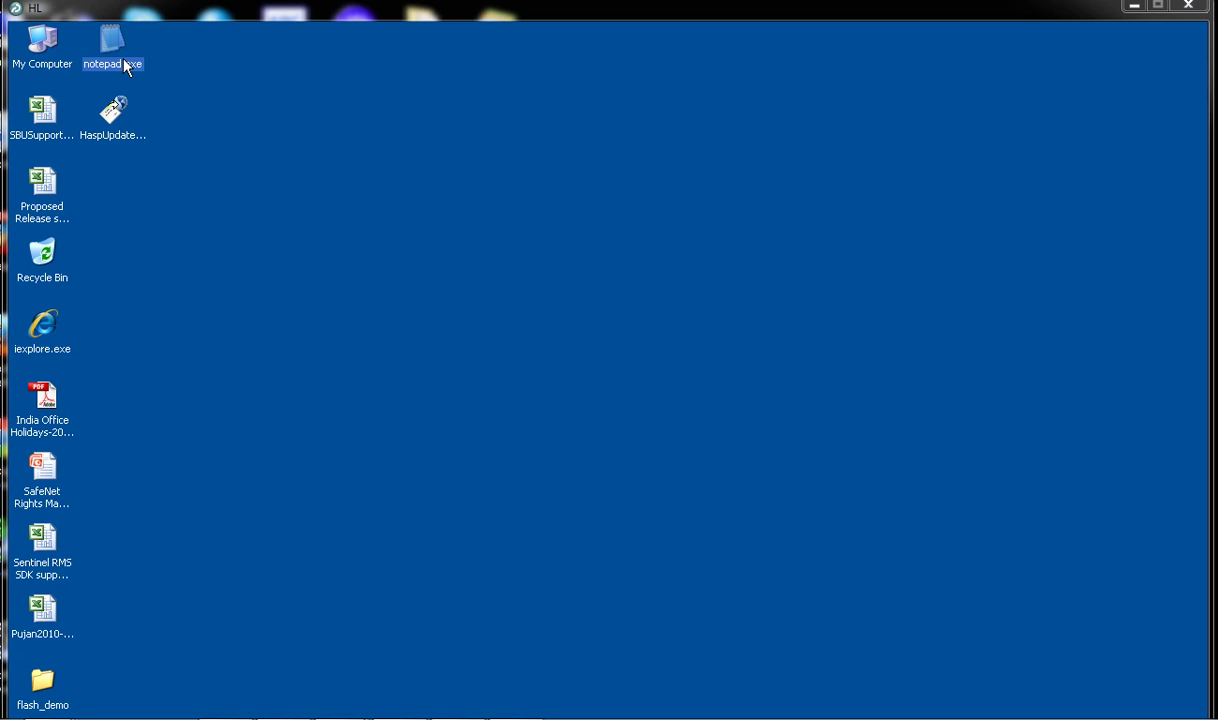
# Launch notepad.exe under the updated one-execution license.
pyautogui.doubleClick(125, 62)
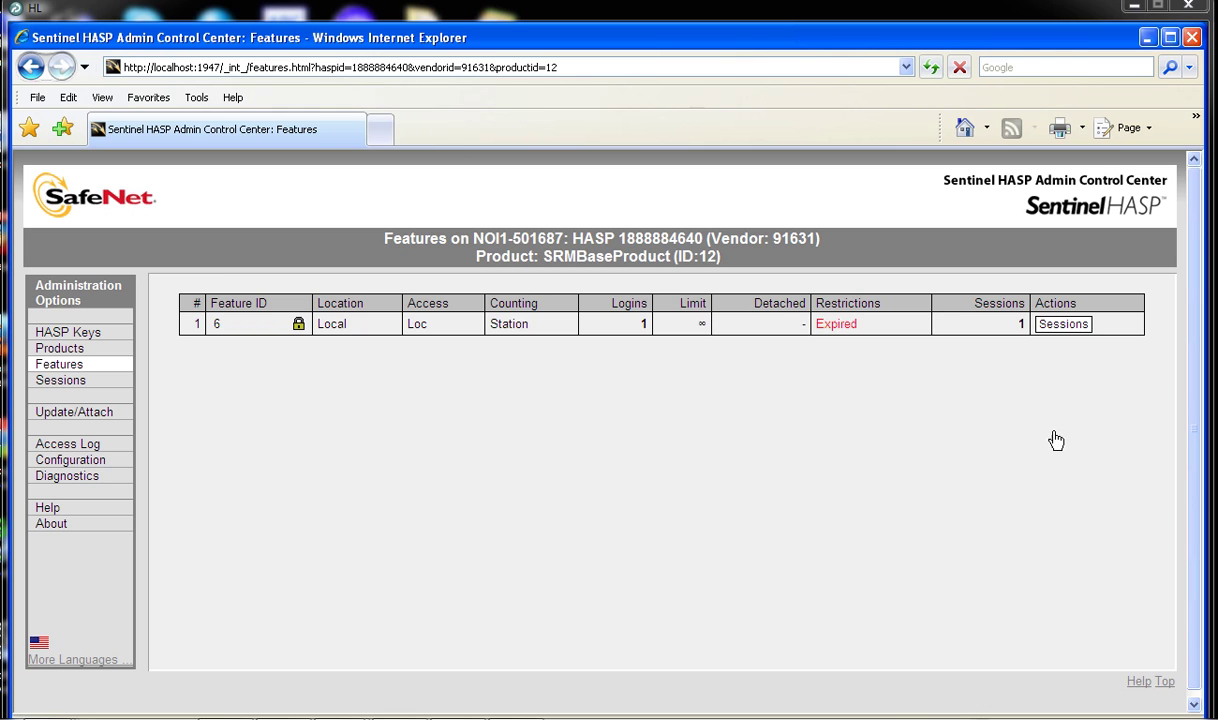
# View feature 6's sessions, then relaunch notepad.exe to get the 'Feature has expired' (H0041) error.
pyautogui.click(1060, 328)
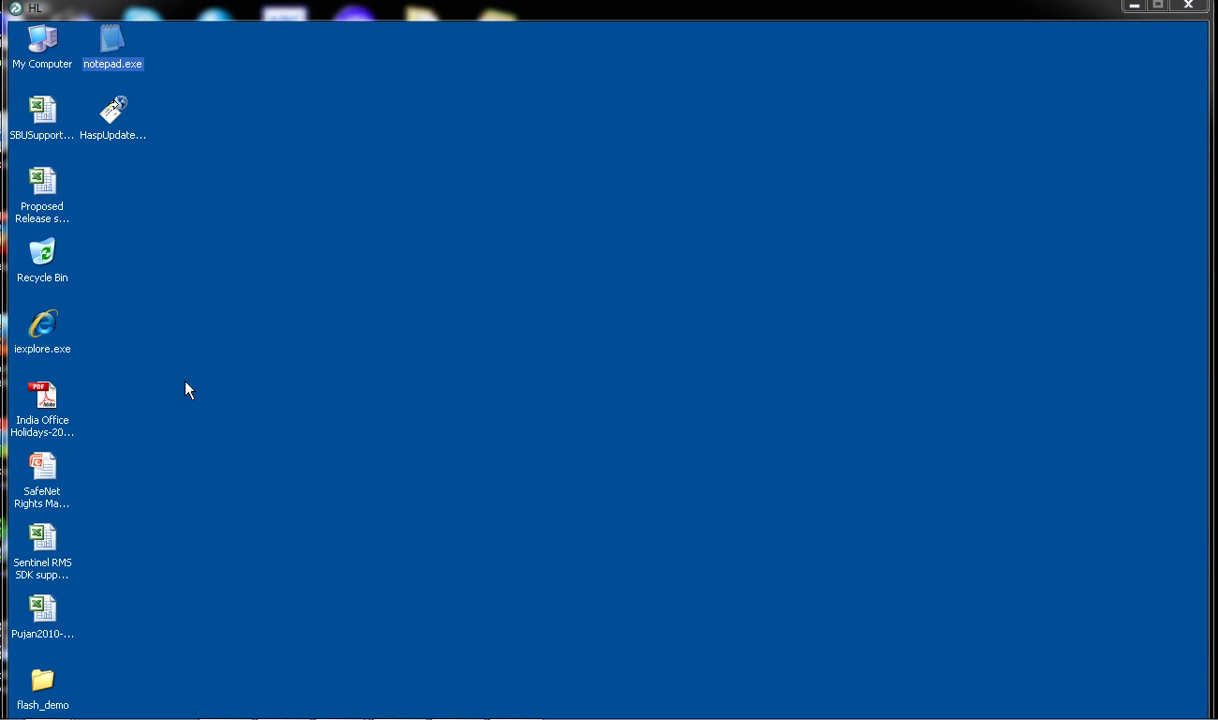
pyautogui.doubleClick(132, 68)
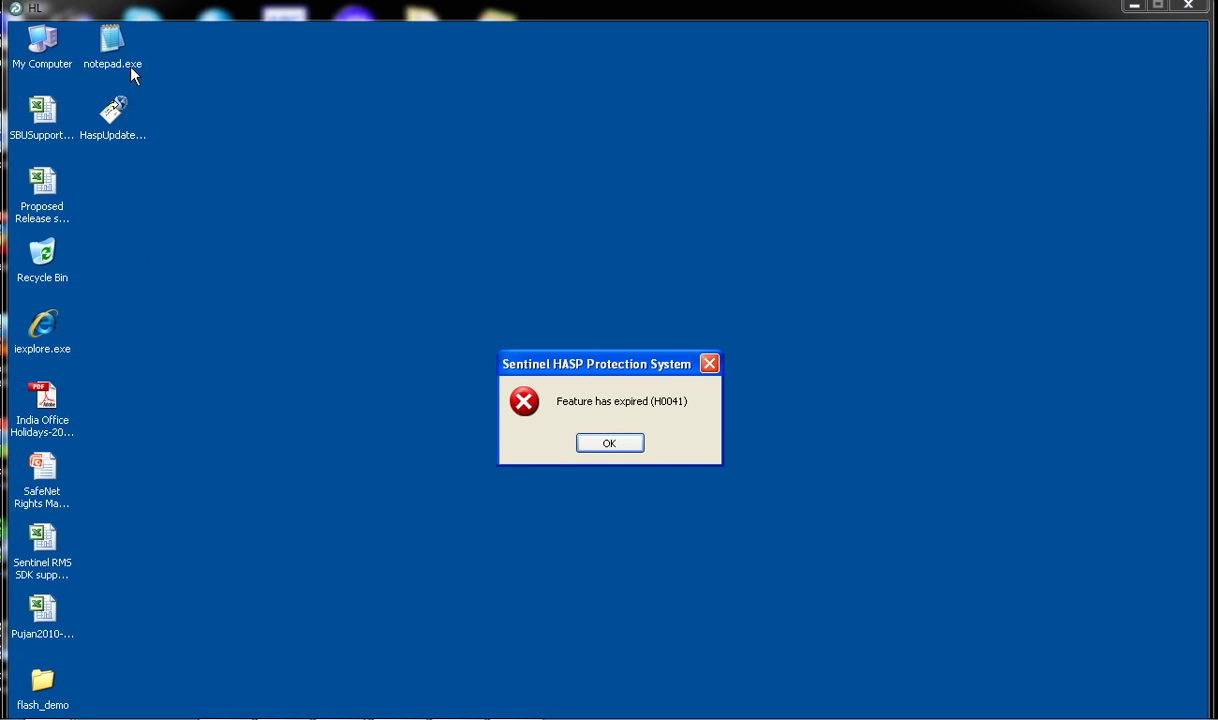